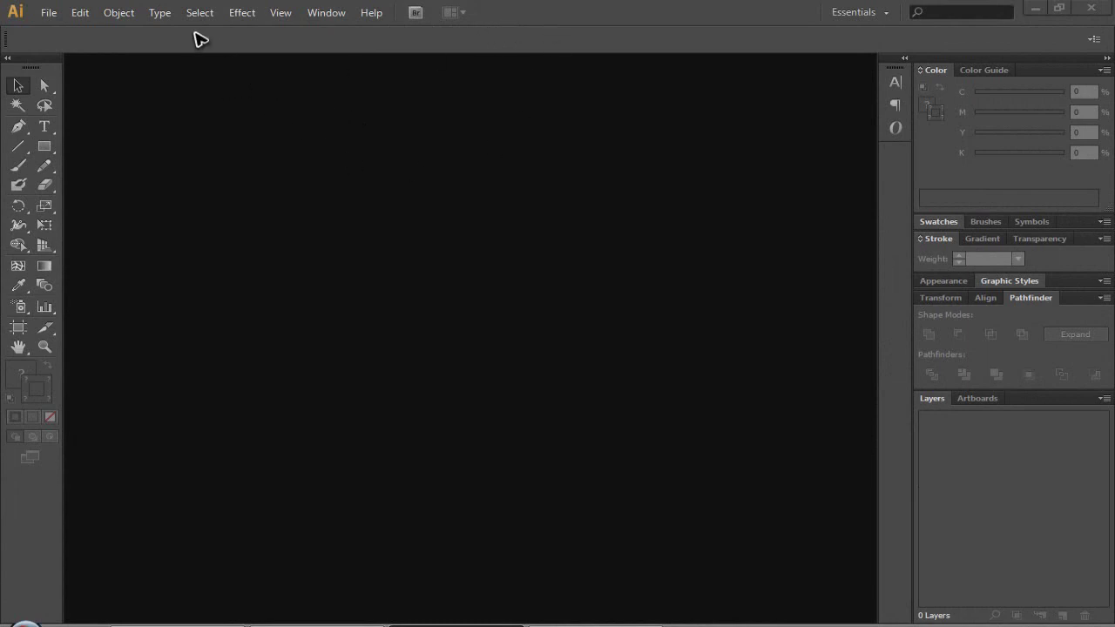
Step: Create a new document with an artboard 1280 px wide and 720 px high
left_click(54, 12)
left_click(65, 33)
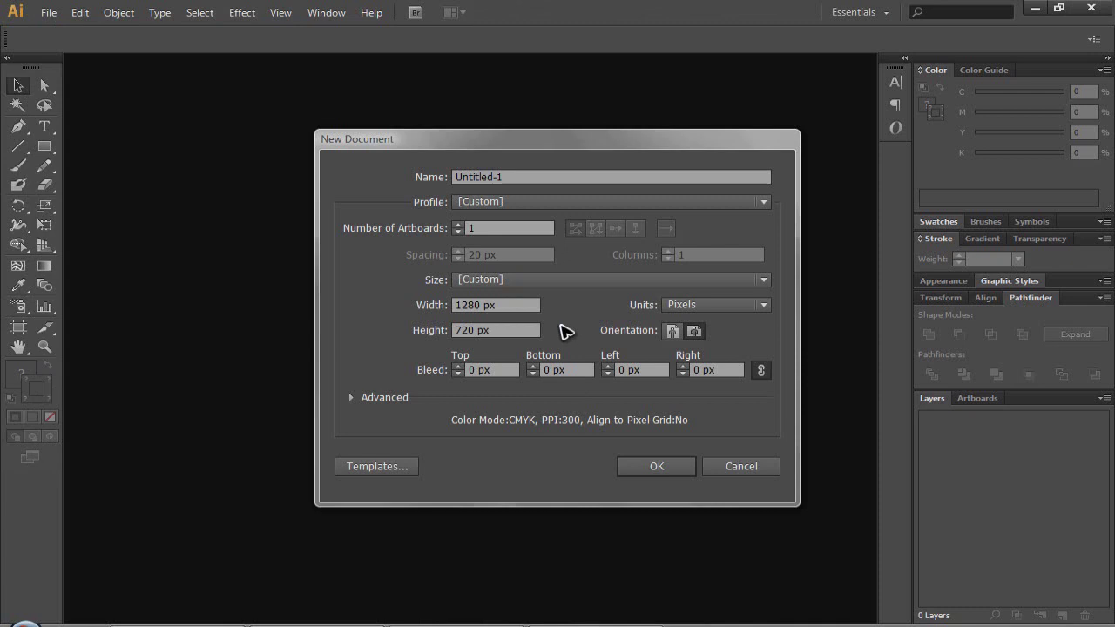
left_click(529, 305)
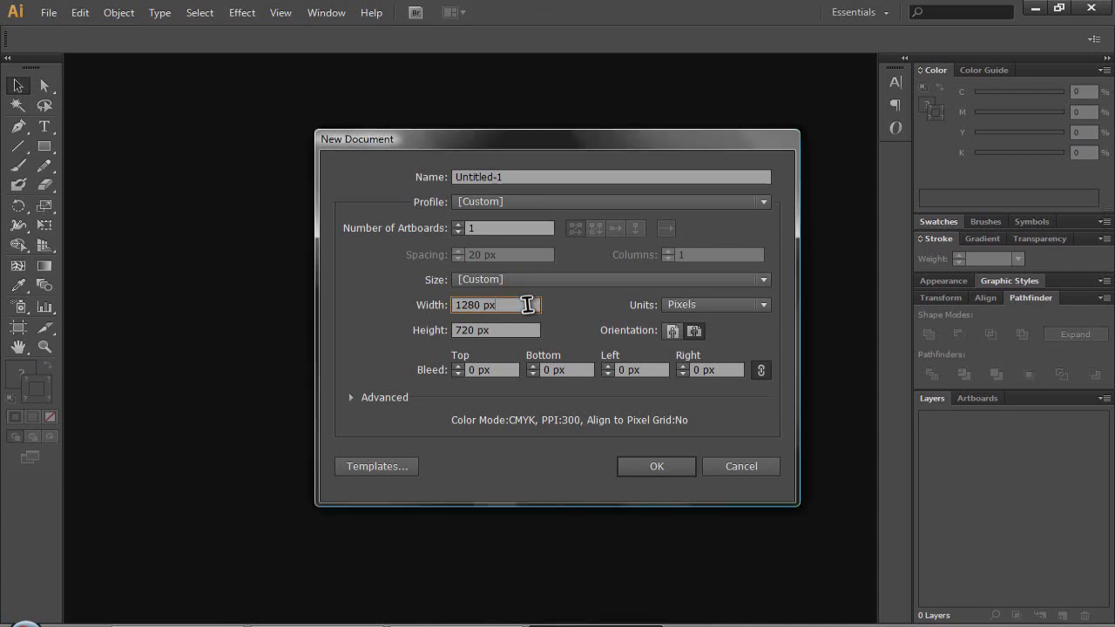
left_click(527, 331)
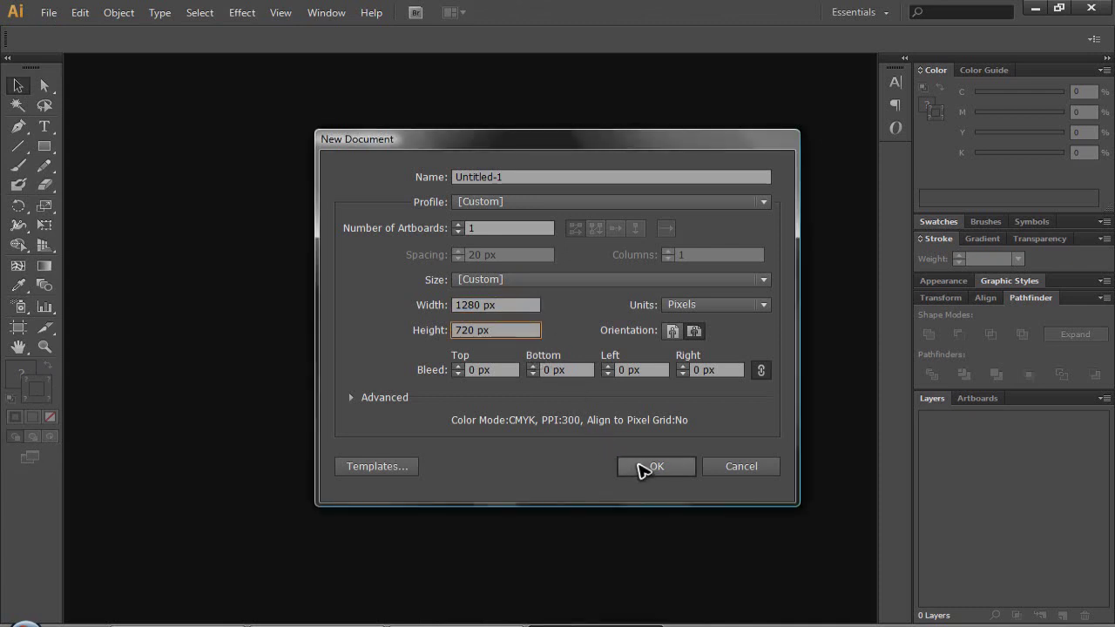
left_click(644, 468)
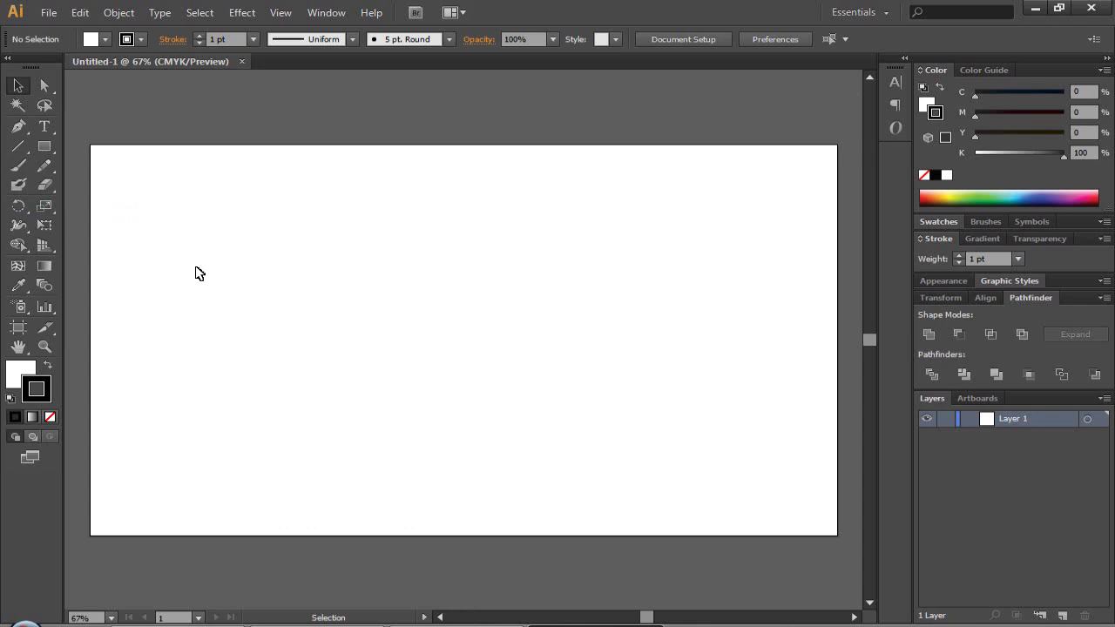
Step: Activate the Paintbrush tool and choose the 5 pt. Round brush definition
key("b")
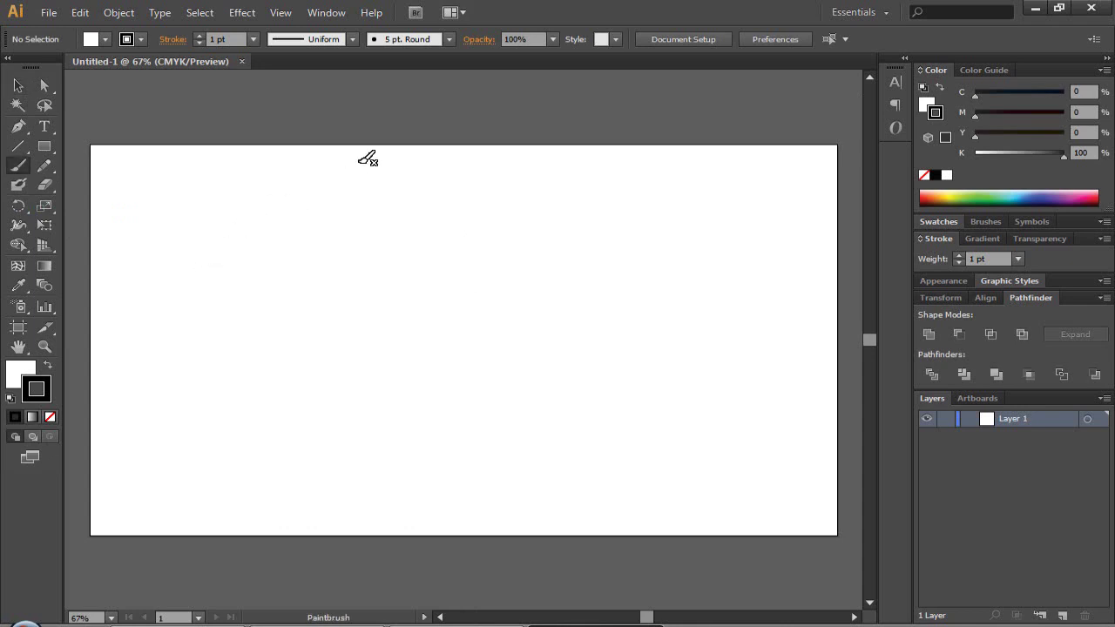
left_click(448, 40)
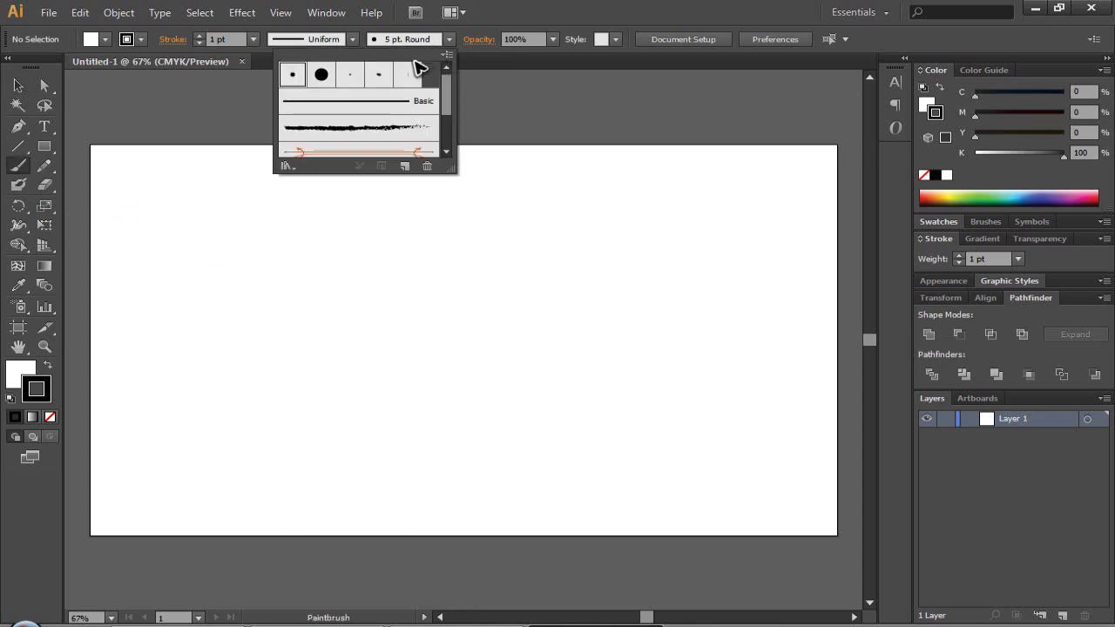
left_click(322, 74)
left_click(293, 74)
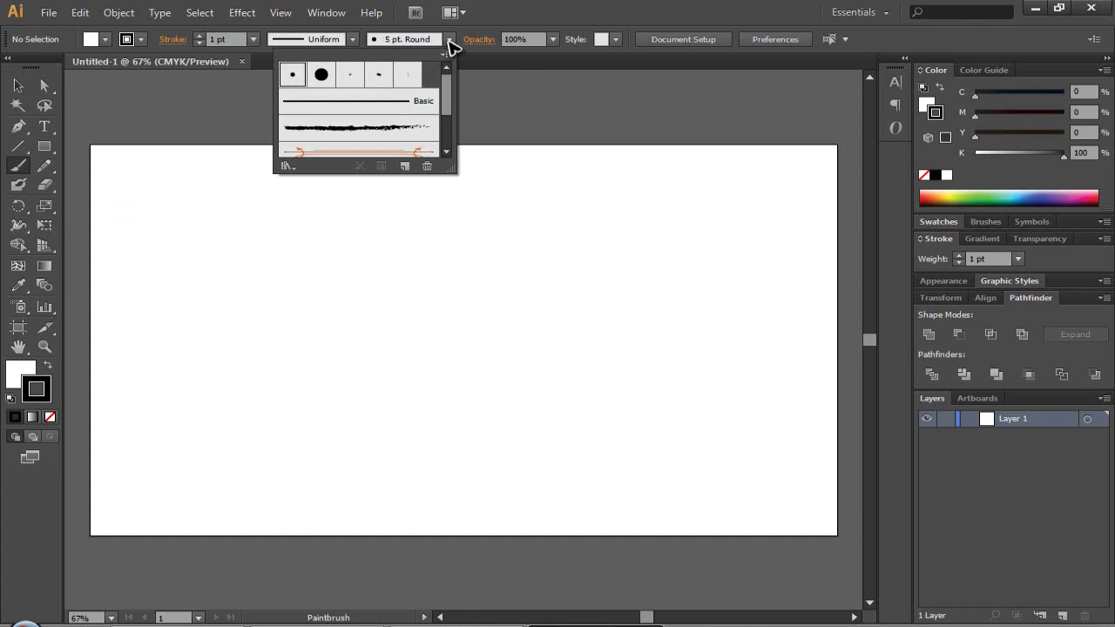
left_click(448, 40)
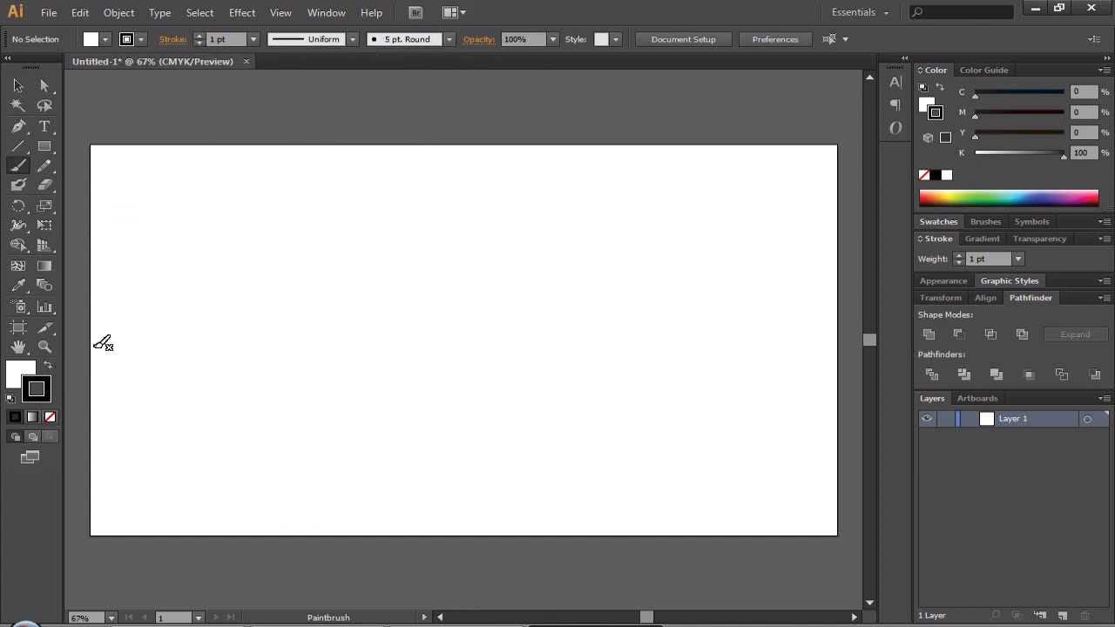
Step: Set the stroke colour to the near-black hex value 020202
double_click(37, 387)
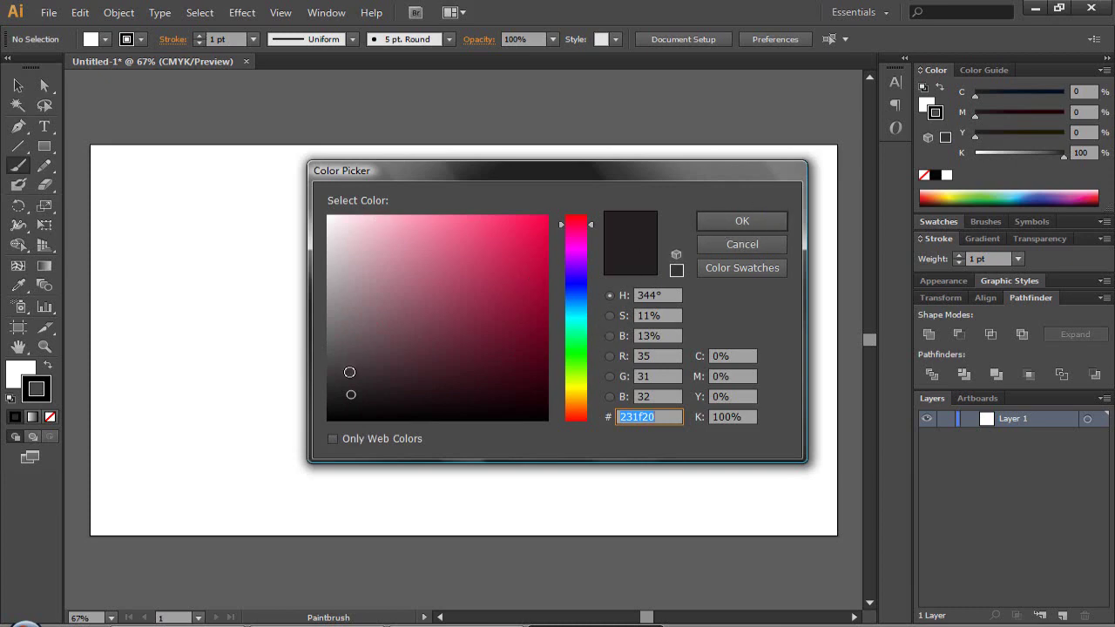
left_click_drag(333, 414, 328, 419)
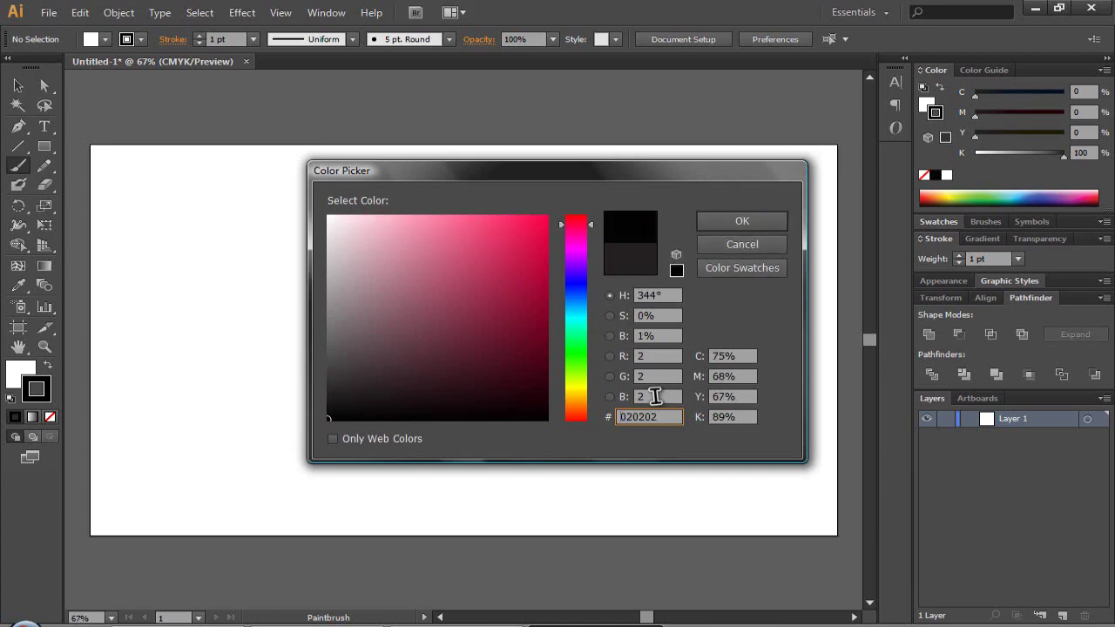
left_click_drag(660, 417, 620, 417)
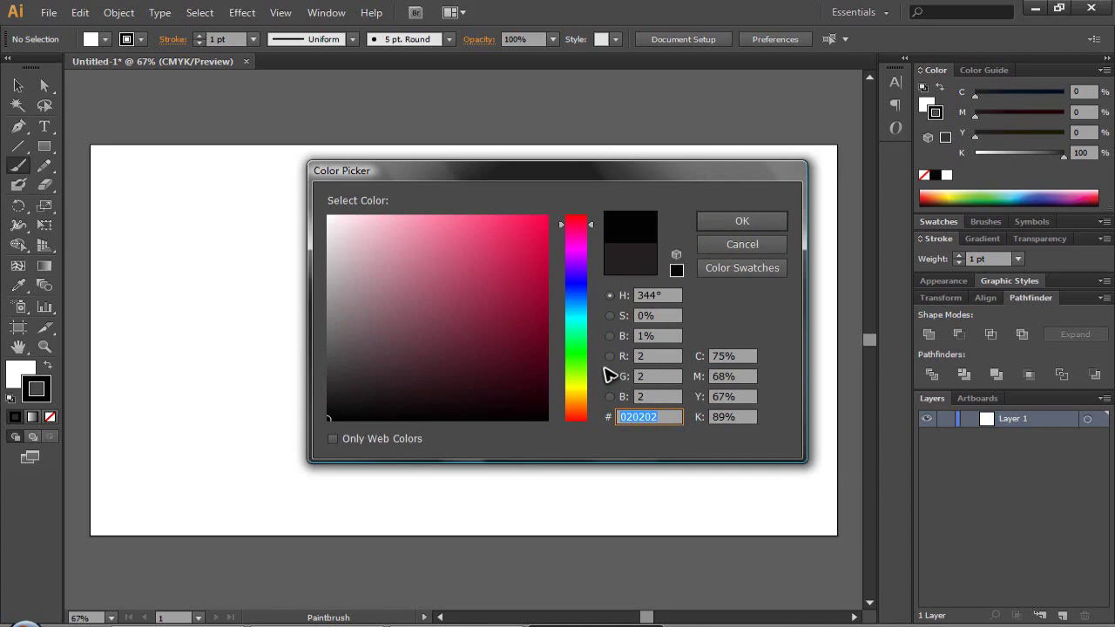
key("Return")
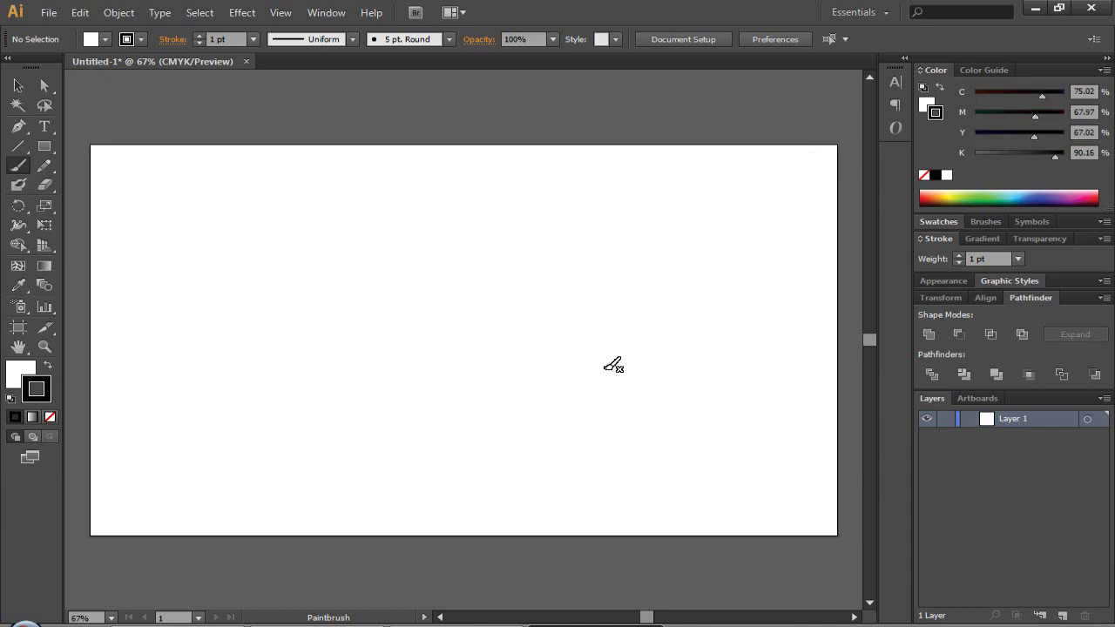
mouse_move(483, 311)
left_mouse_down()
mouse_move(509, 376)
mouse_move(513, 434)
mouse_move(535, 408)
mouse_move(206, 388)
mouse_move(216, 426)
left_mouse_up()
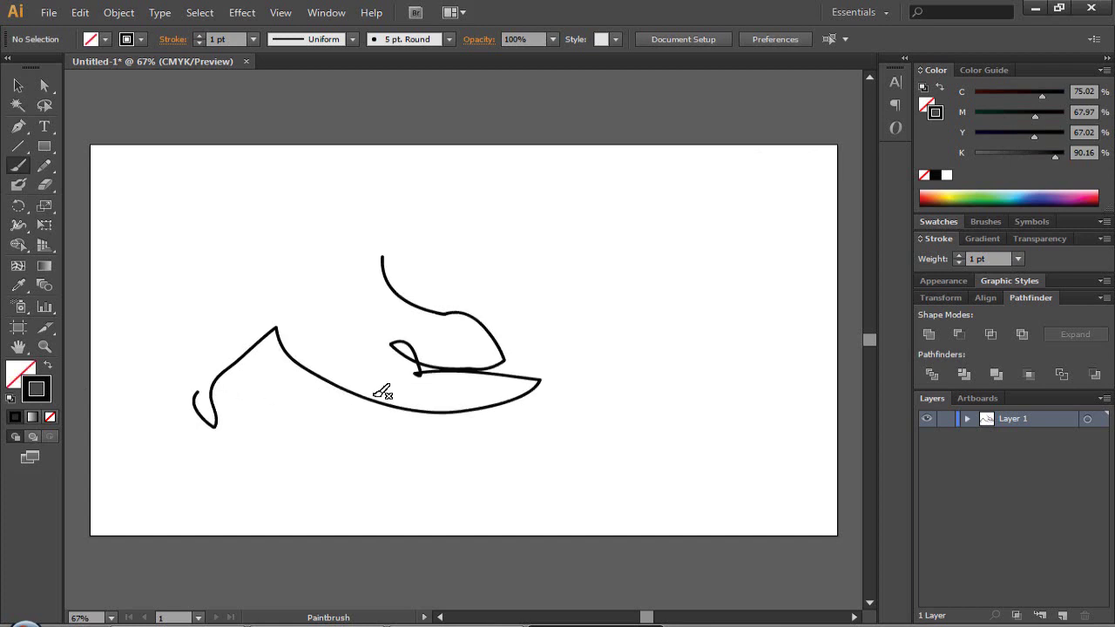
key("ctrl+z")
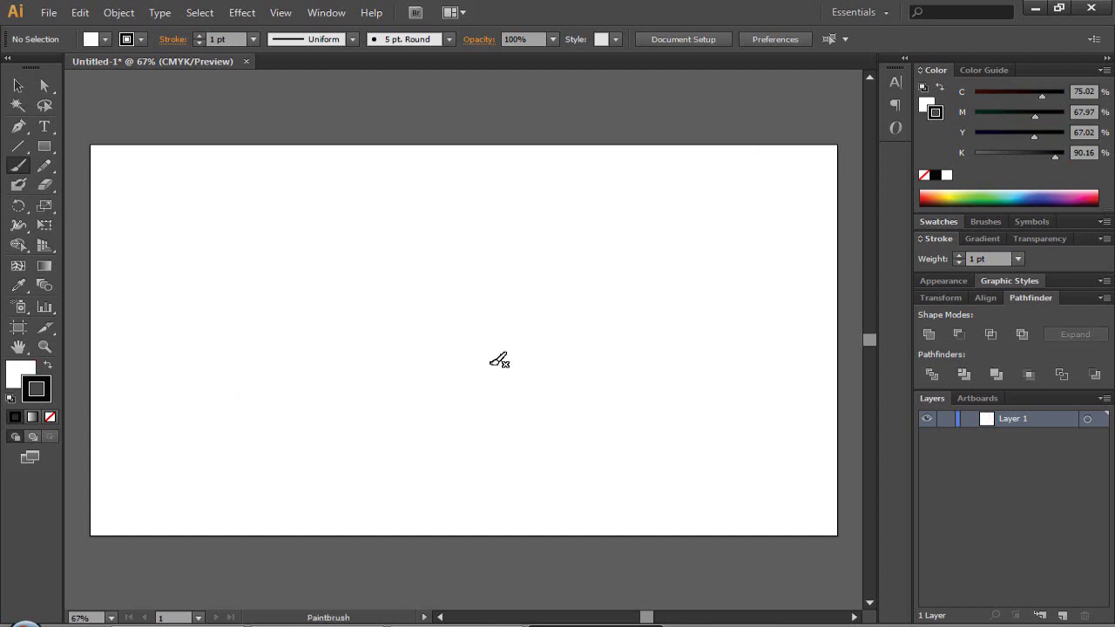
mouse_move(177, 245)
left_mouse_down()
mouse_move(178, 366)
mouse_move(234, 446)
mouse_move(397, 424)
mouse_move(527, 362)
left_mouse_up()
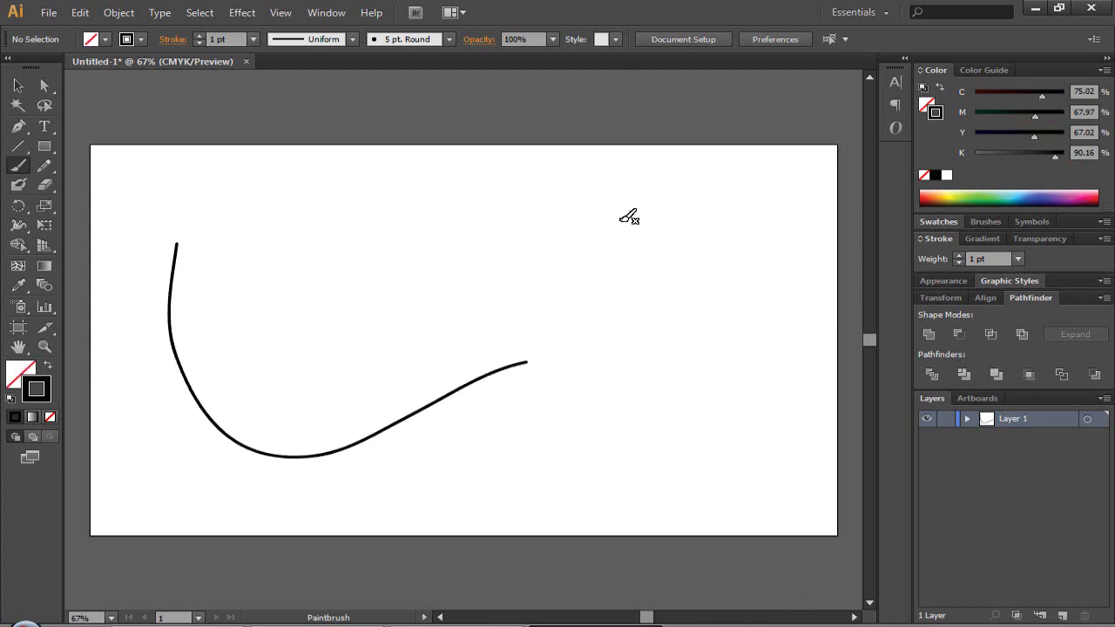
key("ctrl+z")
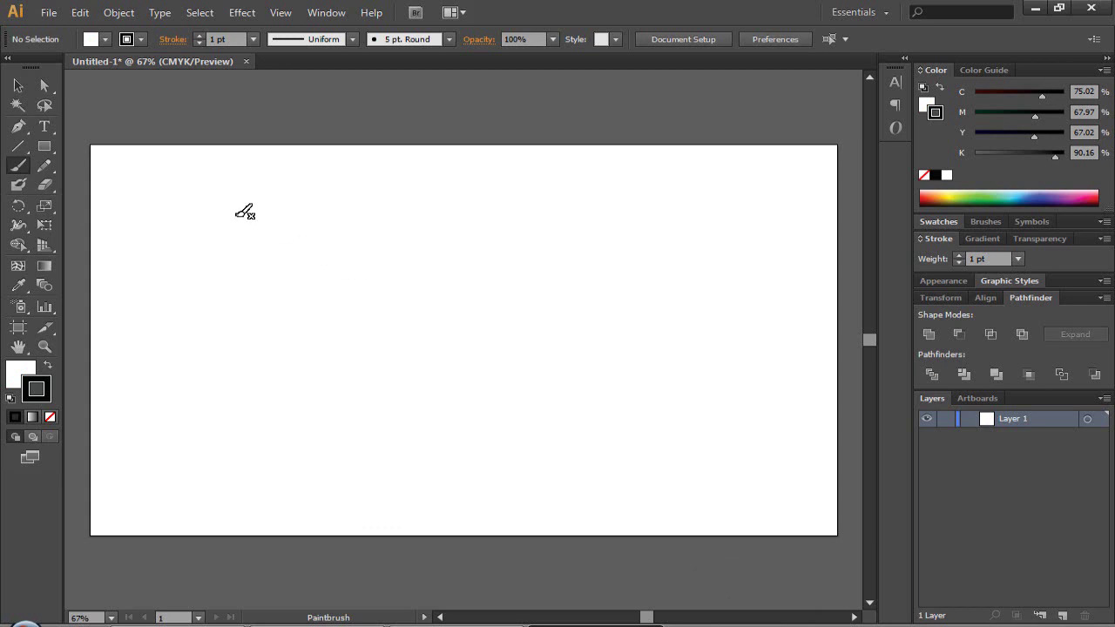
left_click(456, 626)
Step: Paint an angular capital E with a long curved base stroke in the artboard's upper-left area
mouse_move(146, 223)
left_mouse_down()
mouse_move(131, 280)
mouse_move(248, 289)
left_mouse_up()
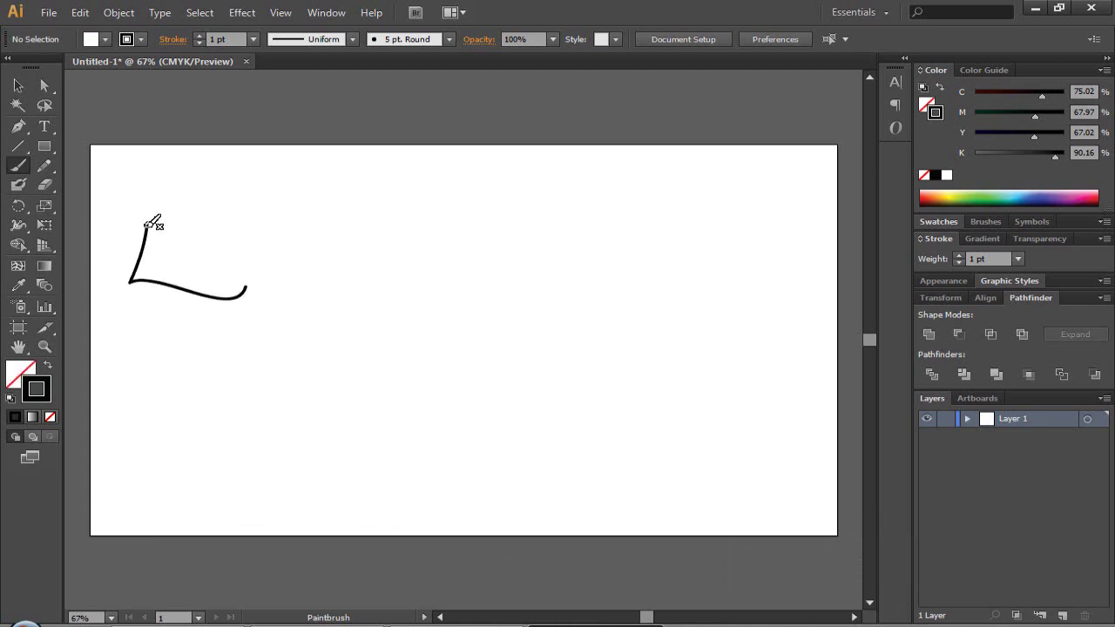
left_click_drag(151, 221, 185, 218)
left_click_drag(160, 257, 165, 251)
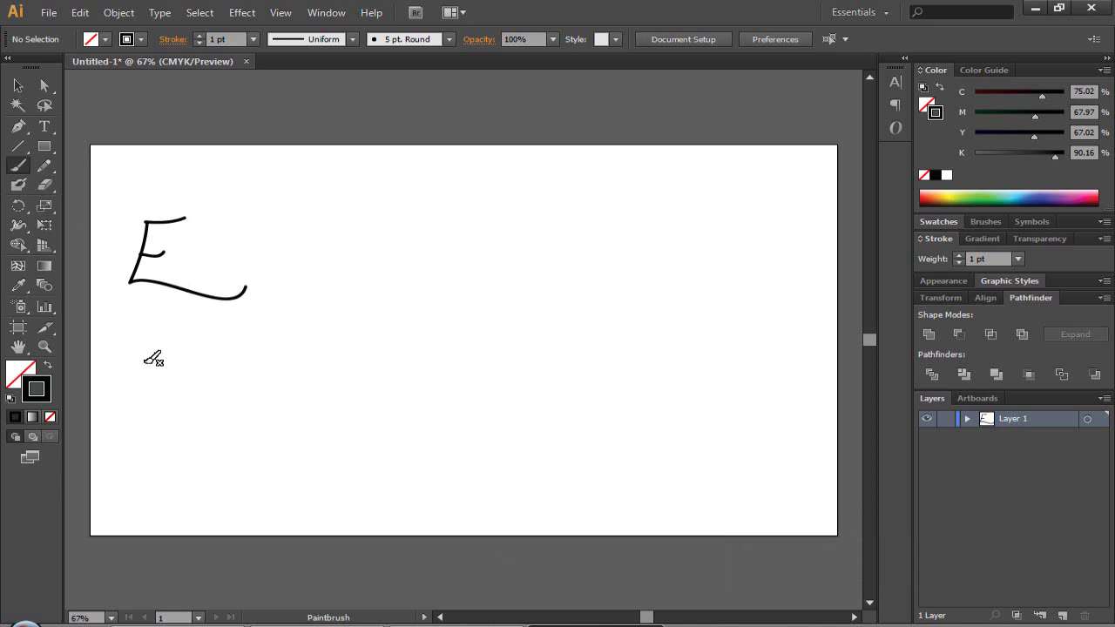
Step: Paint two looped cursive capital E letters with long tails, one below the angular E and one in the artboard's right half
left_click_drag(144, 361, 186, 363)
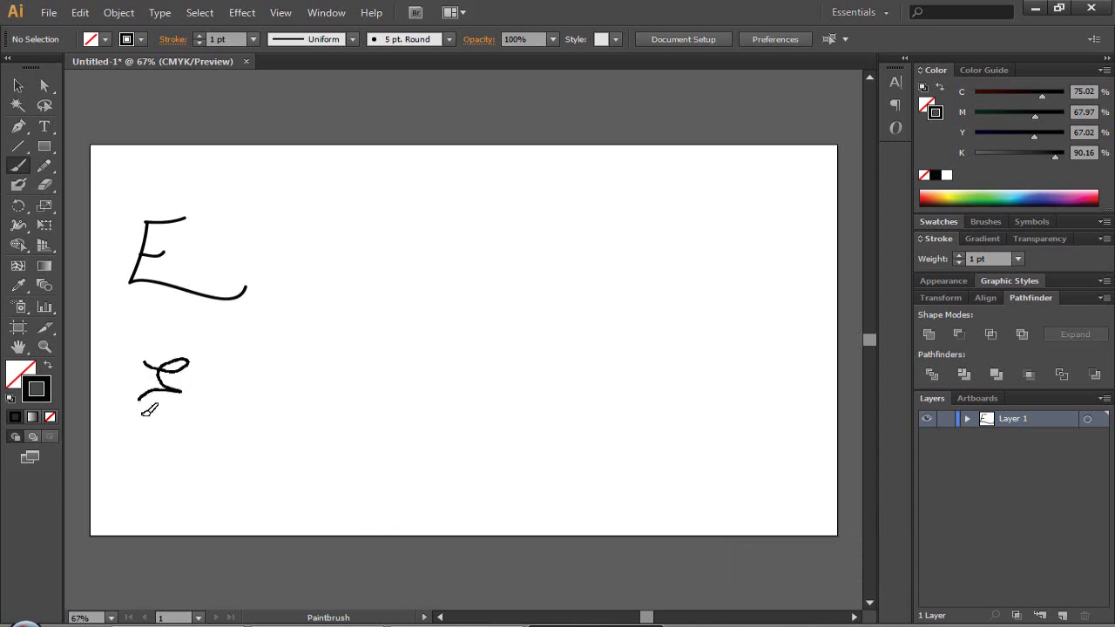
mouse_move(143, 414)
left_mouse_down()
mouse_move(191, 440)
mouse_move(258, 430)
left_mouse_up()
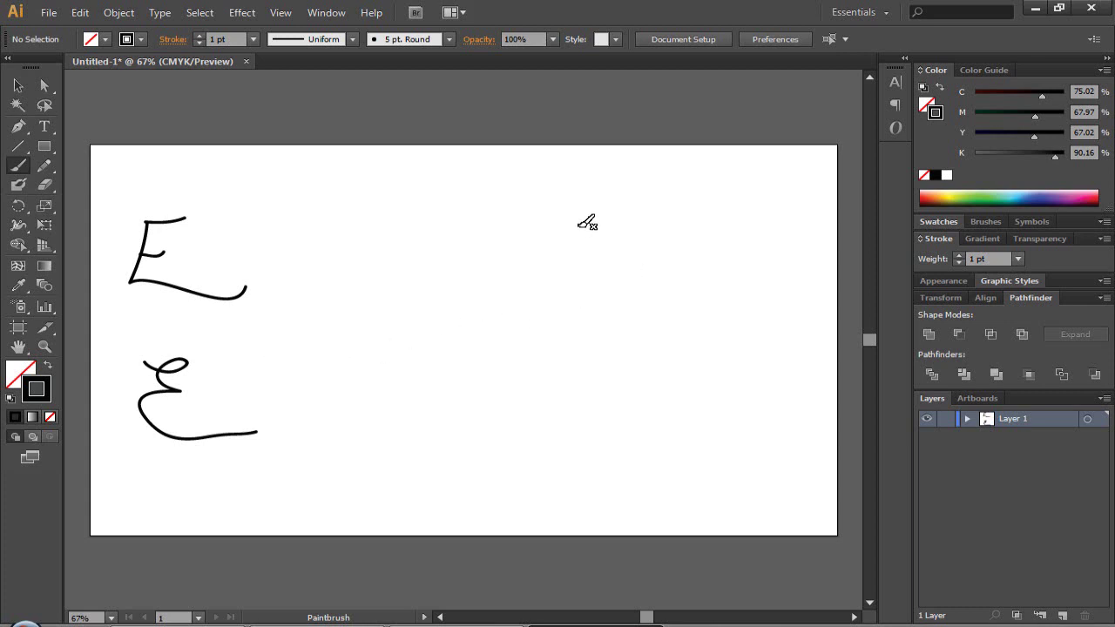
left_click_drag(580, 235, 614, 227)
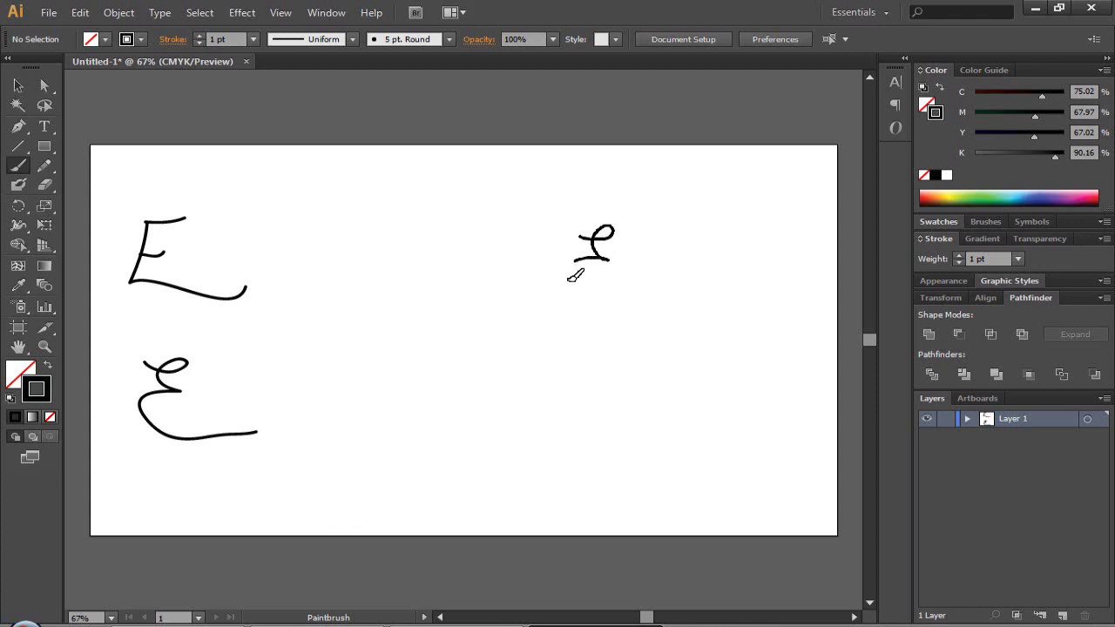
mouse_move(570, 279)
left_mouse_down()
mouse_move(619, 313)
mouse_move(665, 280)
mouse_move(741, 275)
left_mouse_up()
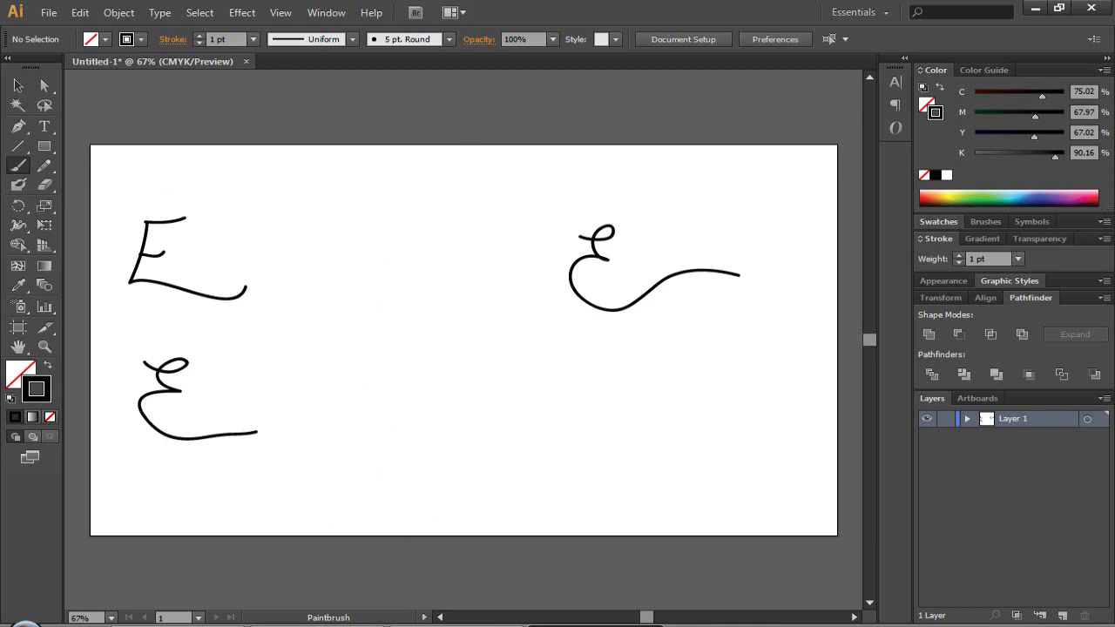
left_click(596, 624)
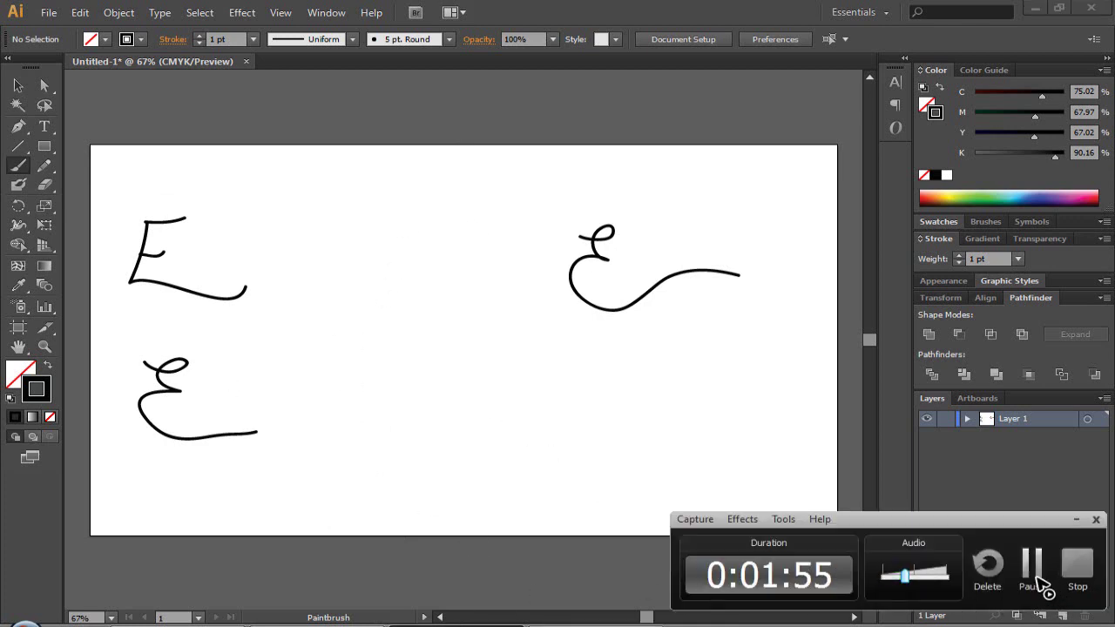
left_click(1038, 580)
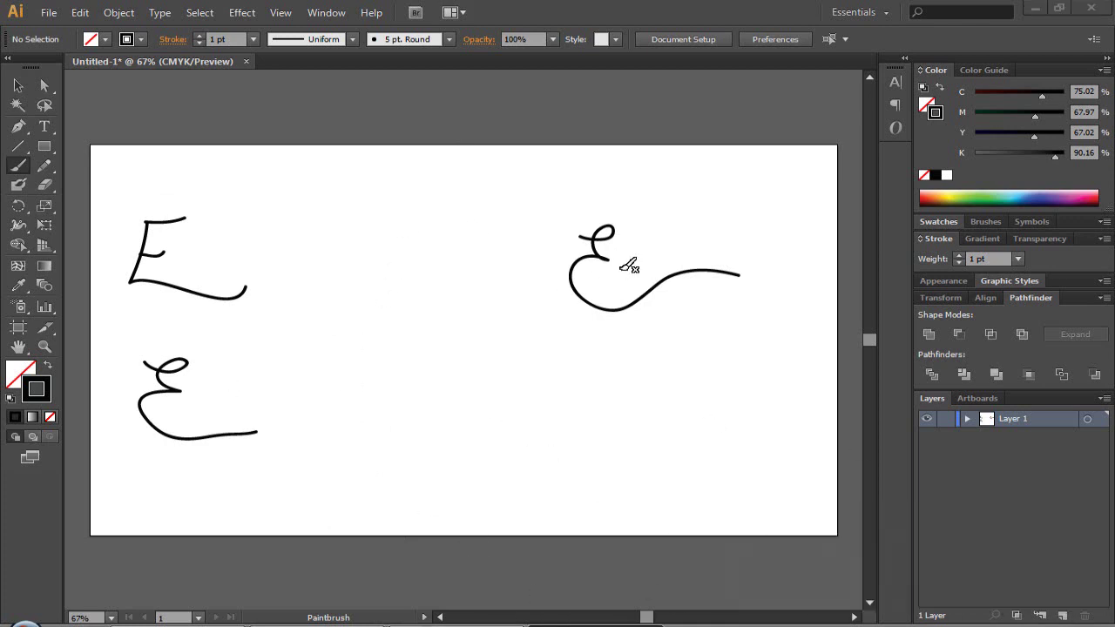
Step: Move the right-hand cursive E to the middle of the artboard and paint a dot at the end of its tail
left_click(44, 85)
left_click_drag(425, 181, 832, 373)
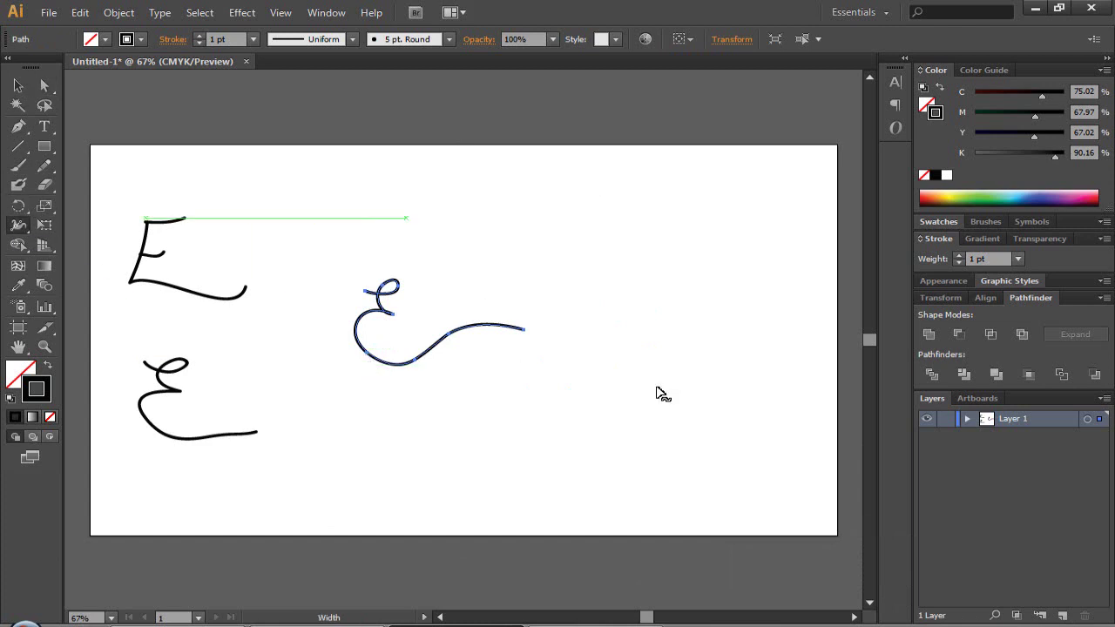
key("b")
left_click(506, 327, "ctrl")
left_click(535, 334)
left_click(329, 233, "ctrl")
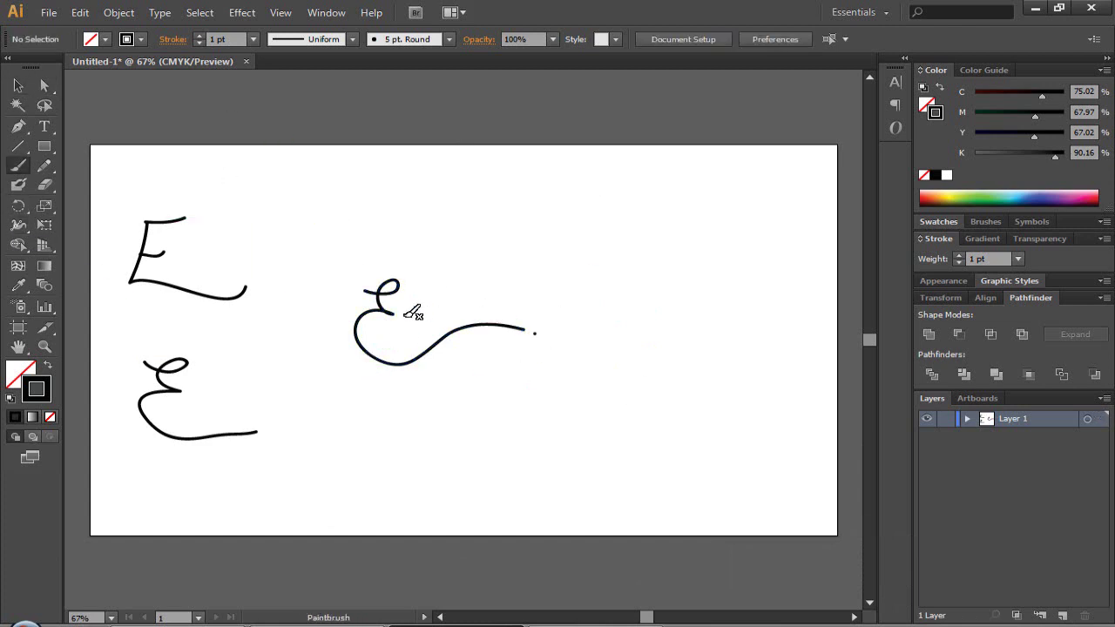
mouse_move(416, 281)
left_mouse_down()
mouse_move(415, 335)
mouse_move(420, 313)
left_mouse_up()
mouse_move(426, 280)
left_mouse_down()
mouse_move(419, 337)
mouse_move(425, 318)
left_mouse_up()
key("ctrl+z")
key("ctrl+z")
key("ctrl+z")
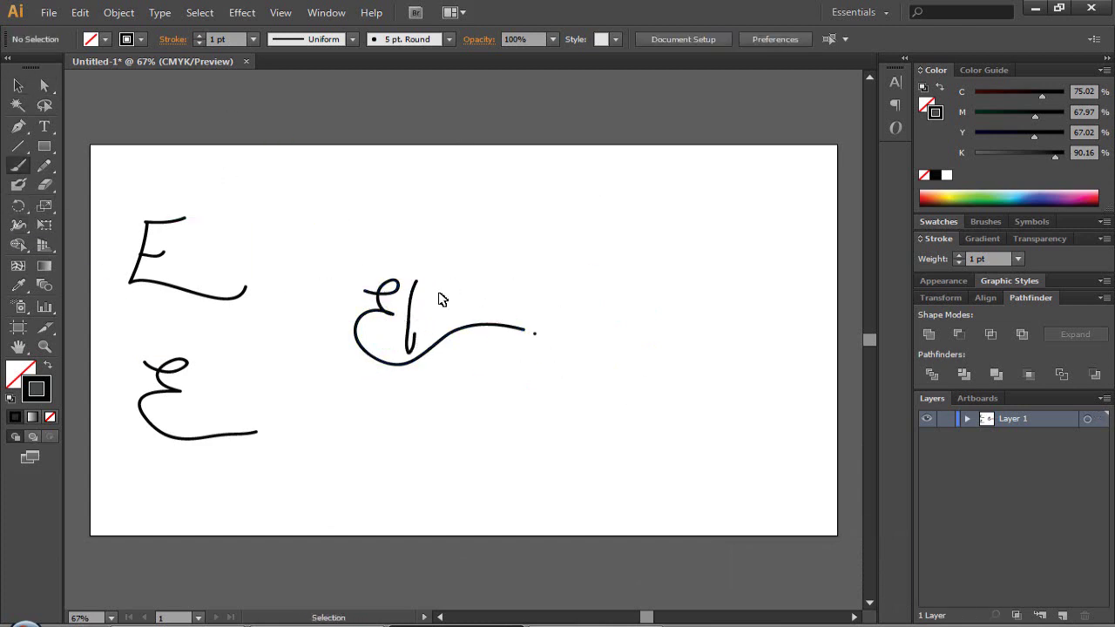
Step: Paint looped letter f strokes in the empty lower-right area of the artboard and move the lettering up beside the cursive E
left_click_drag(631, 405, 596, 464)
left_click_drag(681, 410, 684, 419)
key("v")
mouse_move(655, 457)
left_mouse_down()
mouse_move(403, 328)
mouse_move(470, 357)
mouse_move(432, 323)
mouse_move(493, 289)
left_mouse_up()
left_click(410, 331)
left_click(469, 199)
left_click(639, 323)
Step: Paint the letters e and x after the double f to complete the handwritten word Effex
key("b")
left_click_drag(476, 285, 523, 329)
key("ctrl+z")
scroll(526, 289, "up", 1)
scroll(538, 311, "down", 1)
key("ctrl+plus")
key("ctrl+plus")
left_click(529, 290, "ctrl")
left_click_drag(525, 293, 567, 296)
left_click(566, 305, "ctrl")
Step: Shift the small e and the first f slightly down and left to refine the letter spacing
key("v")
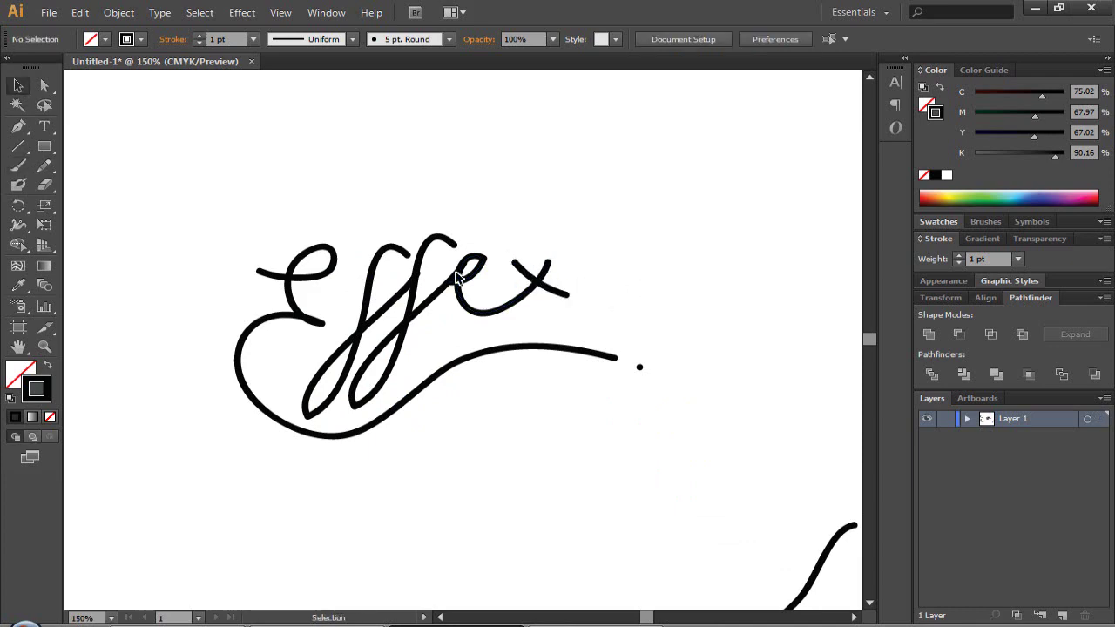
left_click_drag(456, 272, 448, 281)
left_click_drag(366, 296, 358, 305)
left_click(768, 189)
Step: Nudge the cursive E three steps down and six steps left, and move the dot closer to its tail
left_click(435, 377)
key("Down")
key("Down")
key("Down")
key("Left")
key("Left")
key("Left")
key("Left")
key("Left")
key("Left")
left_click_drag(640, 367, 620, 371)
left_click(707, 344)
Step: Delete the leftover practice stroke below and to the right of the Effex lettering
key("ctrl+minus")
key("ctrl+plus")
key("ctrl+plus")
key("ctrl+minus")
key("ctrl+minus")
key("ctrl+minus")
key("ctrl+minus")
left_click(574, 427)
key("Delete")
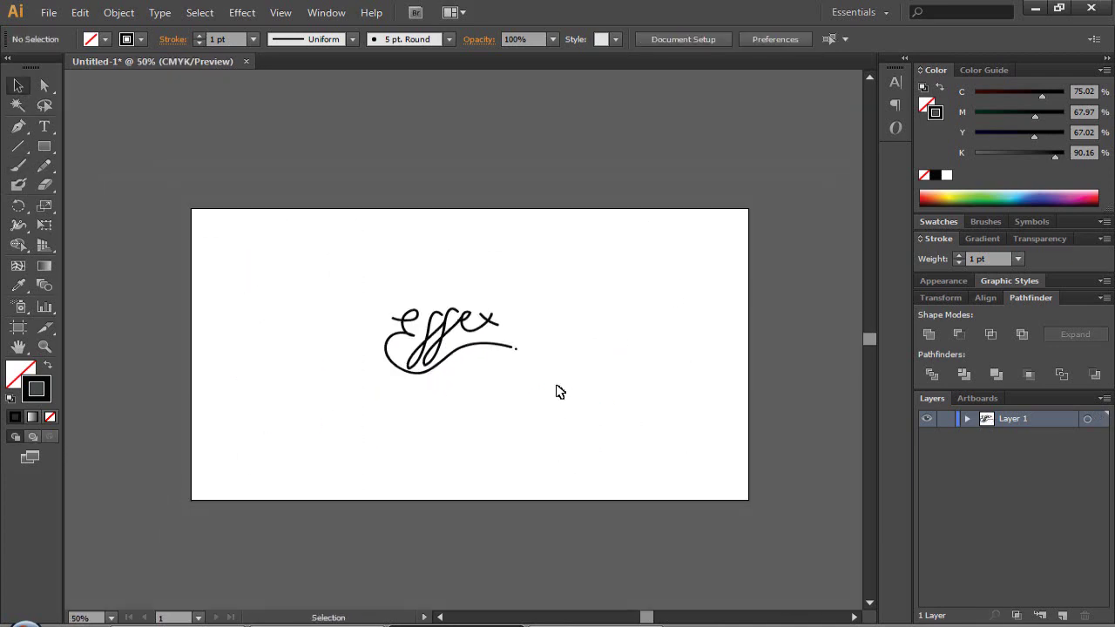
Step: Paste two copies of the whole Effex lettering and place them in the lower-right and lower-left areas of the artboard
key("ctrl+plus")
key("ctrl+a")
key("ctrl+c")
key("ctrl+v")
left_click_drag(465, 366, 605, 464)
key("ctrl+v")
left_click_drag(508, 350, 227, 438)
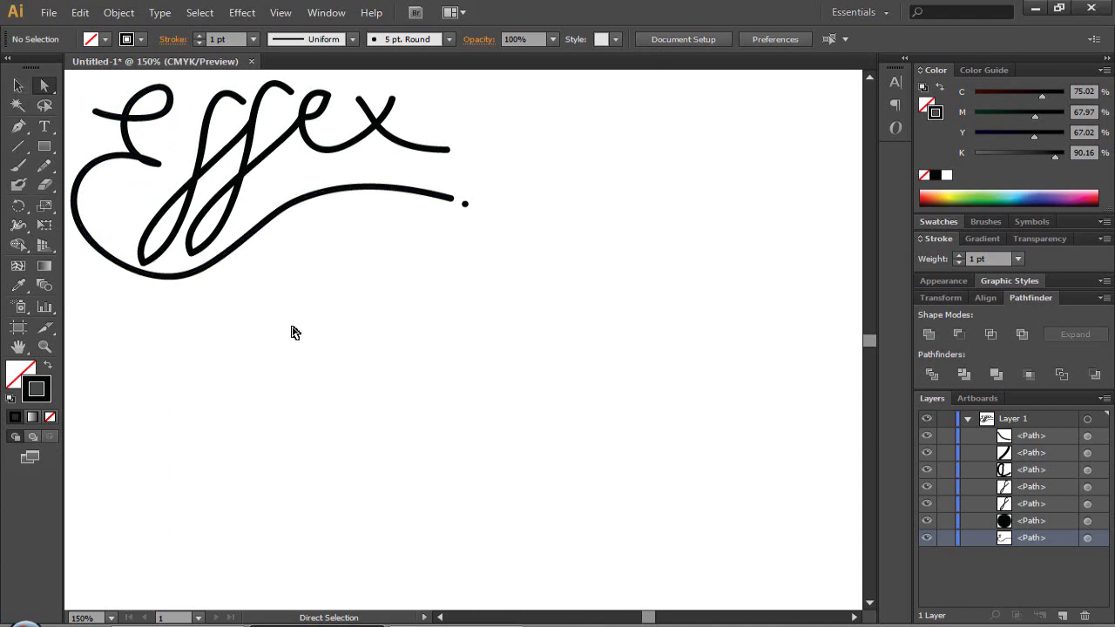
Step: Paint a handwritten first name below Effex, hanging its capital J from a long wavy top stroke that ends in a dot
key("b")
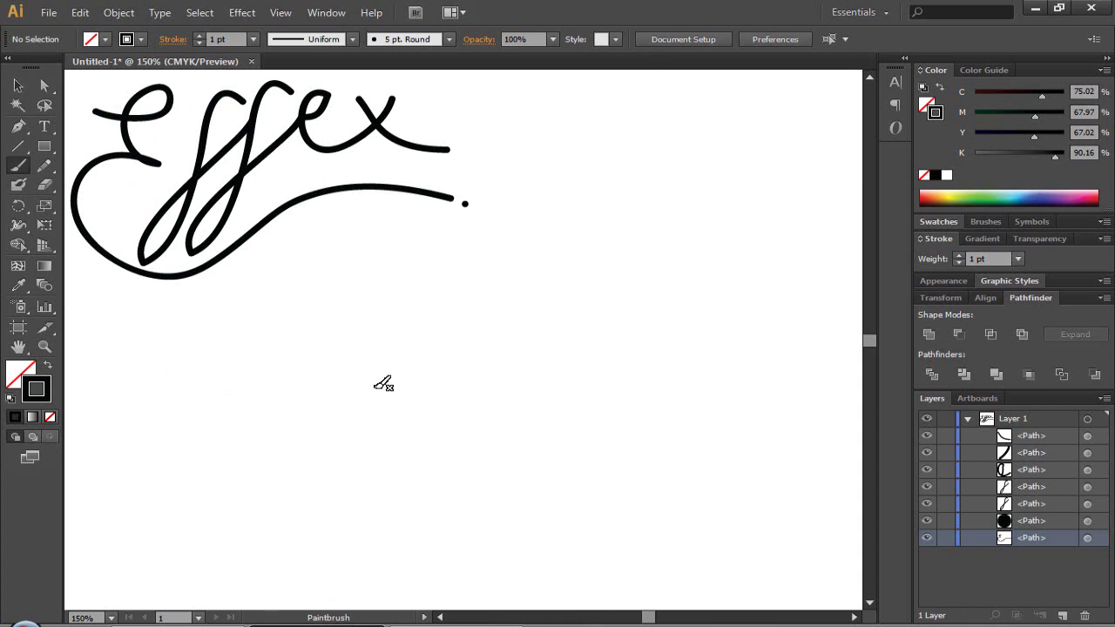
mouse_move(200, 384)
left_mouse_down()
mouse_move(251, 388)
mouse_move(466, 342)
left_mouse_up()
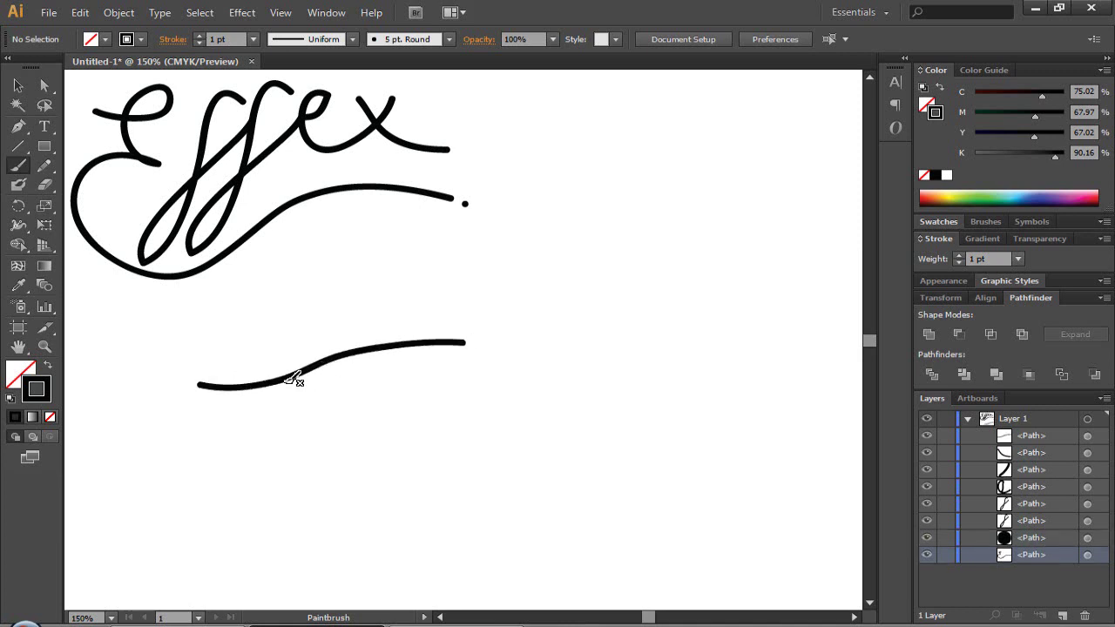
mouse_move(305, 414)
left_mouse_down()
mouse_move(261, 464)
mouse_move(251, 427)
left_mouse_up()
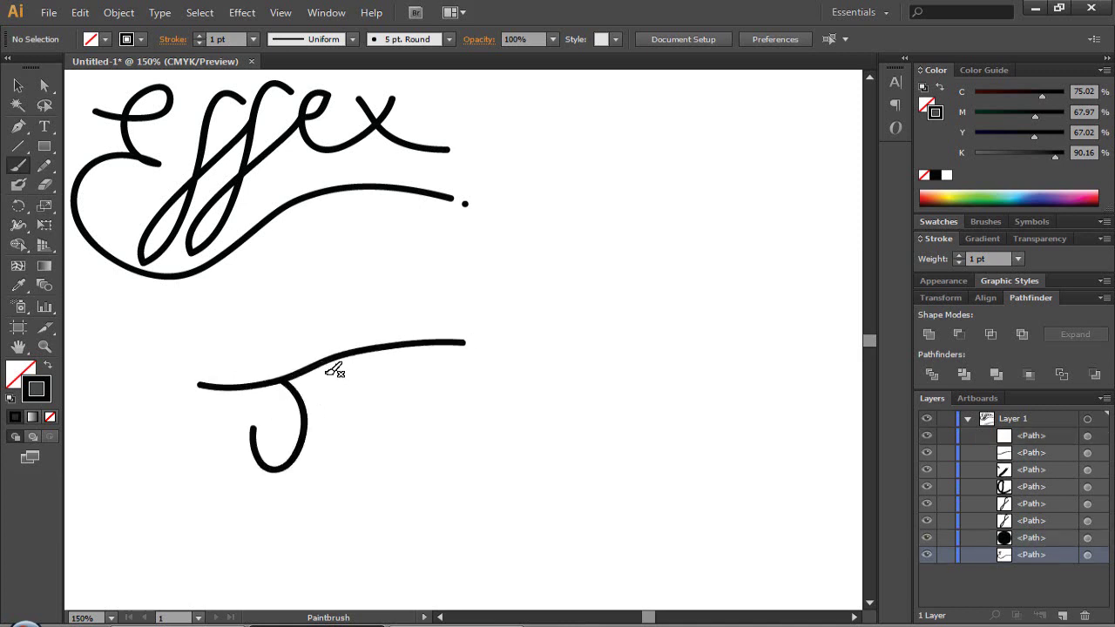
mouse_move(319, 404)
left_mouse_down()
mouse_move(330, 409)
mouse_move(343, 376)
left_mouse_up()
mouse_move(335, 389)
left_mouse_down()
mouse_move(364, 381)
mouse_move(364, 410)
mouse_move(389, 407)
left_mouse_up()
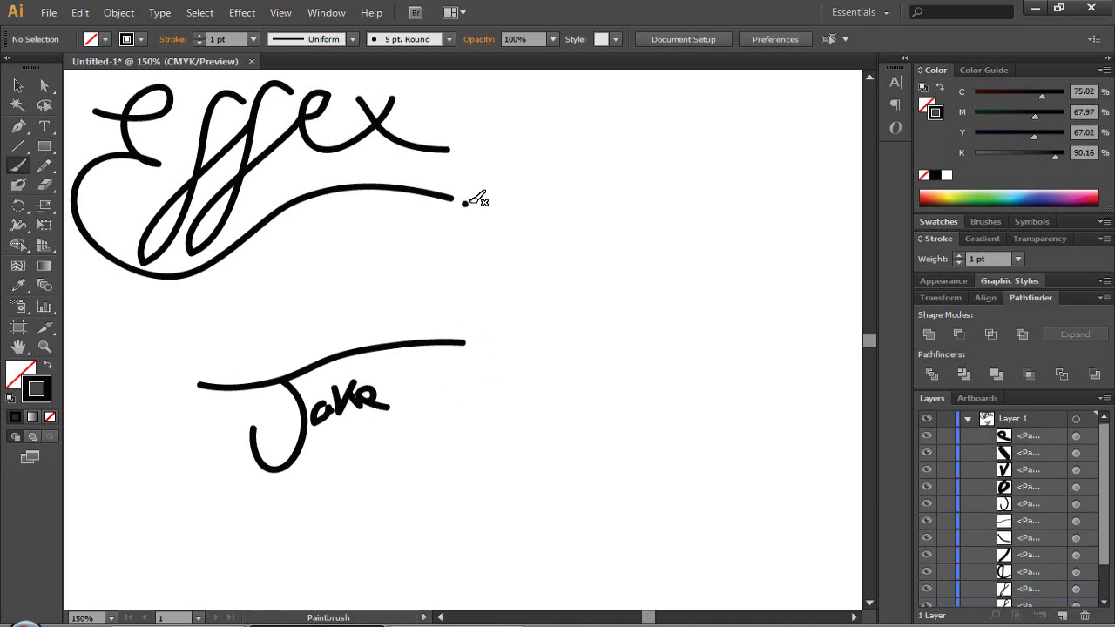
left_click(473, 344)
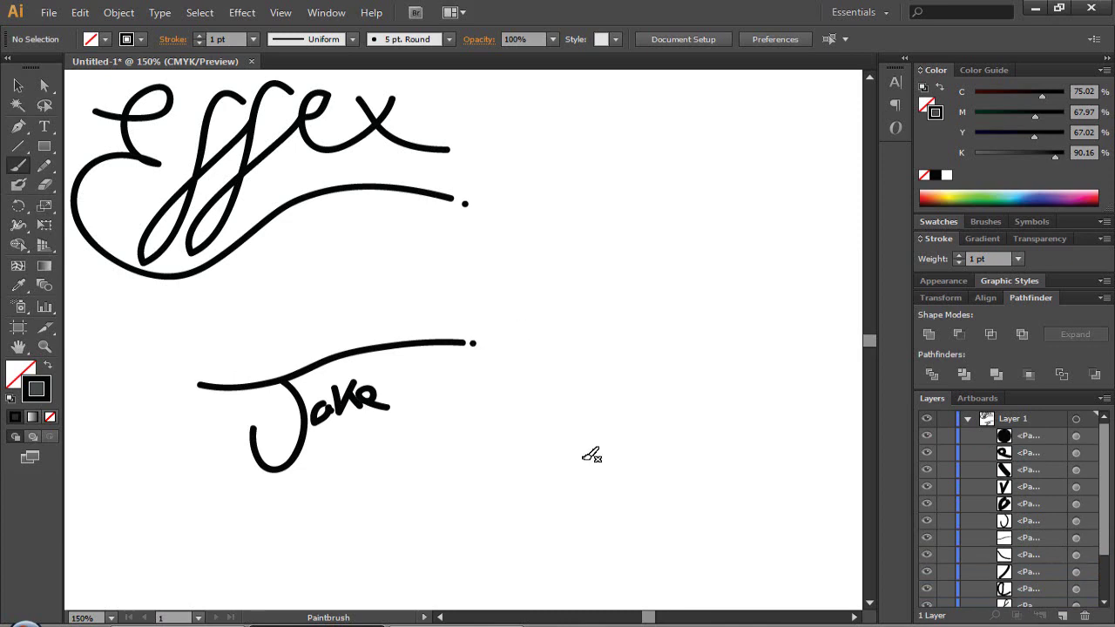
Step: Paint one dot just above the end of the capital J's hook and another inside the hook
left_click(257, 421)
left_click(275, 450)
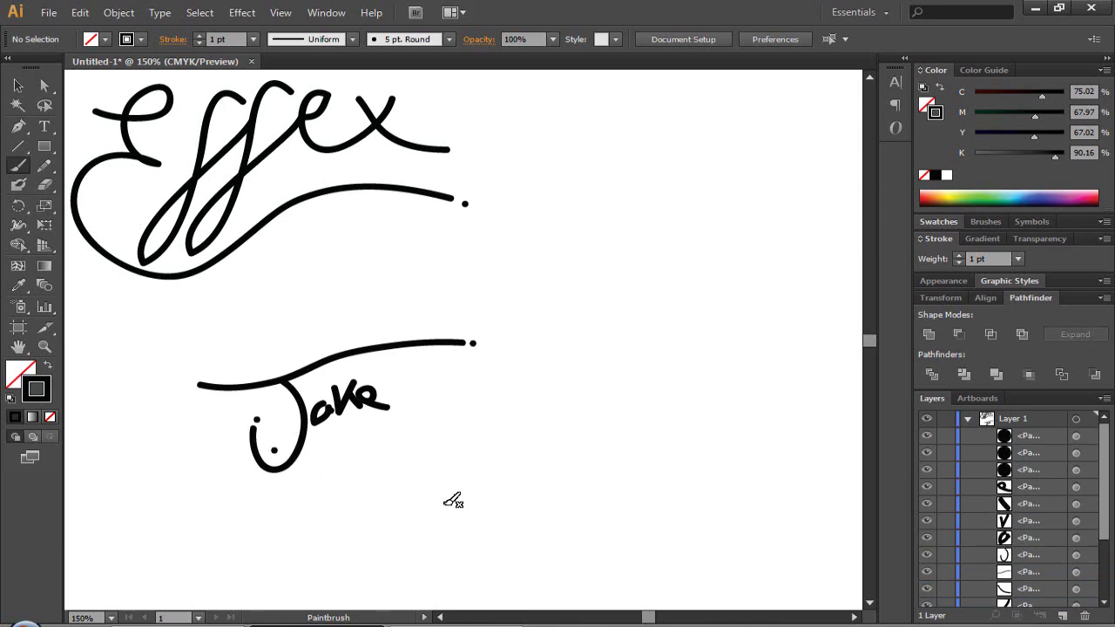
Step: Undo the two dots and the entire handwritten first name with its long wavy top stroke
key("ctrl+z")
key("ctrl+z")
key("ctrl+z")
key("ctrl+z")
key("ctrl+z")
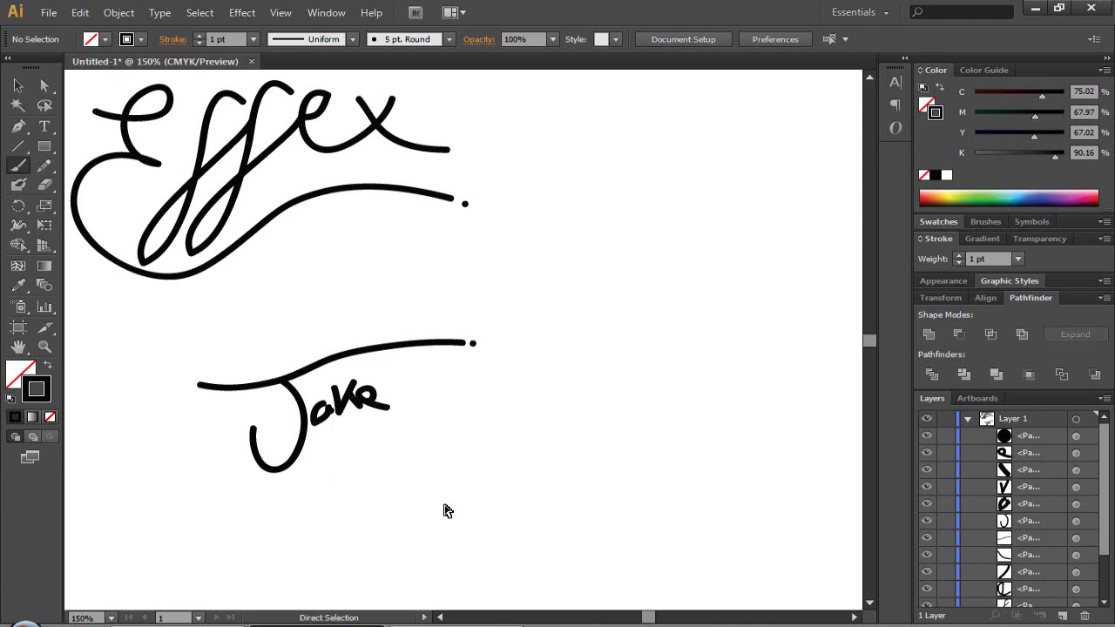
key("ctrl+z")
key("ctrl+z")
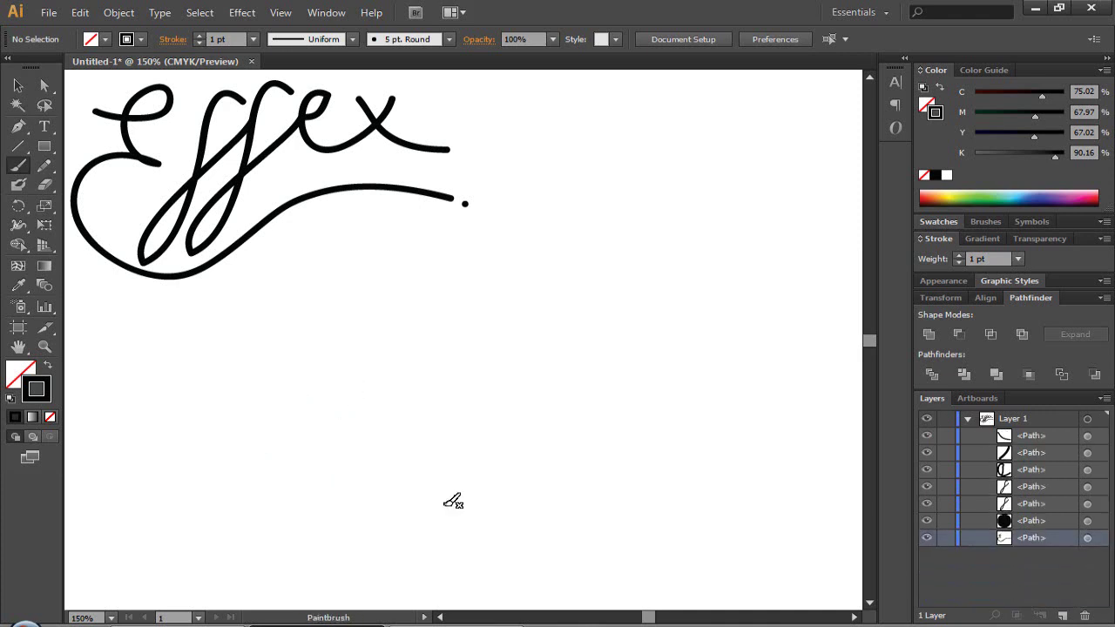
Step: Paint two practice capital Es below Effex: an angular one with long curved arms and a looped cursive one with a wavy tail
left_click(455, 626)
left_click_drag(259, 327, 356, 322)
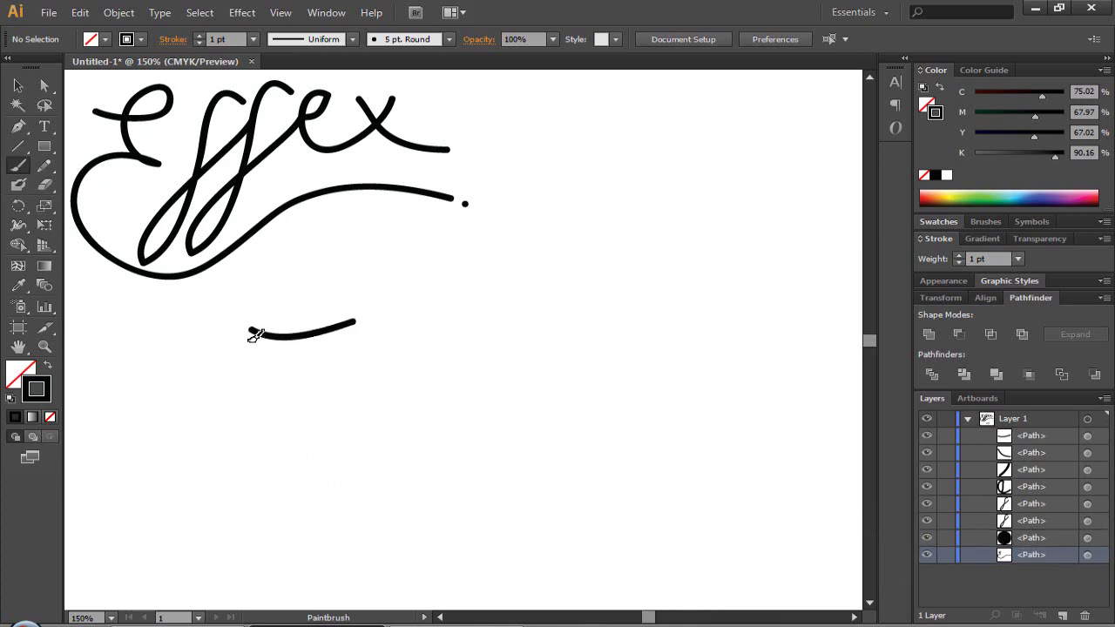
mouse_move(251, 336)
left_mouse_down()
mouse_move(242, 430)
mouse_move(307, 407)
mouse_move(444, 418)
left_mouse_up()
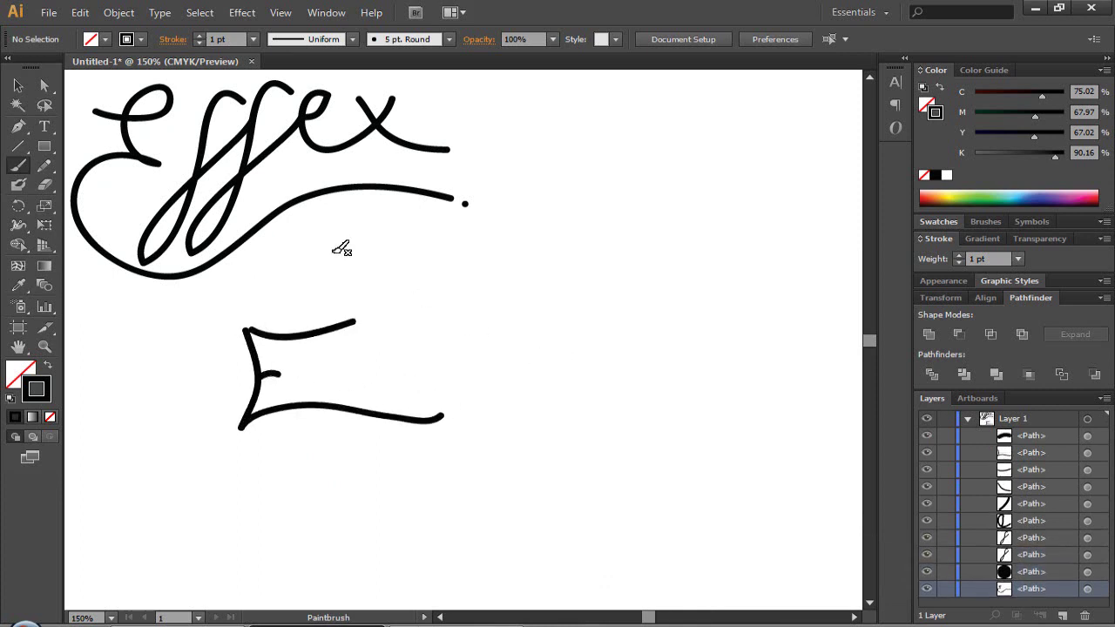
mouse_move(459, 324)
left_mouse_down()
mouse_move(535, 332)
mouse_move(526, 308)
mouse_move(488, 368)
left_mouse_up()
left_click_drag(606, 390, 672, 398)
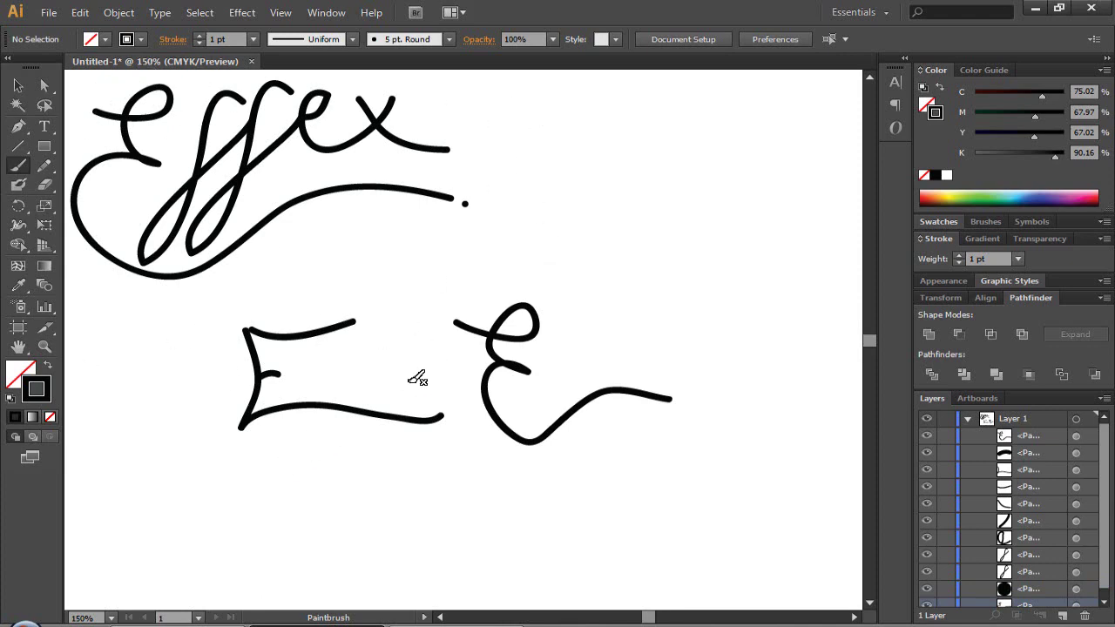
Step: Select both practice capital Es below the Effex lettering and delete them
key("v")
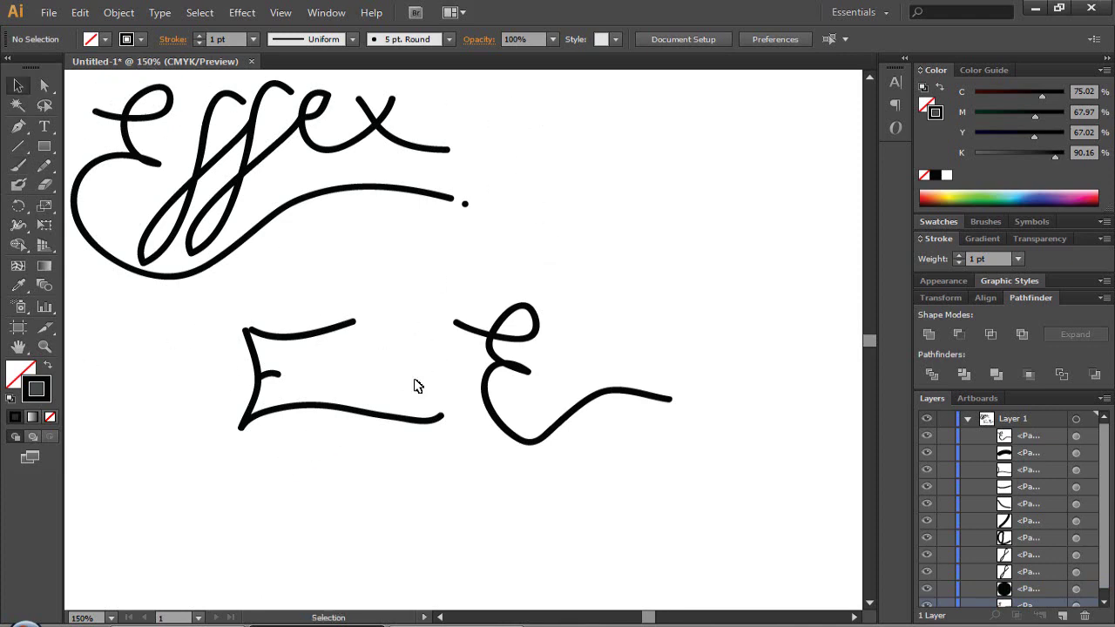
left_click_drag(766, 310, 168, 471)
key("Delete")
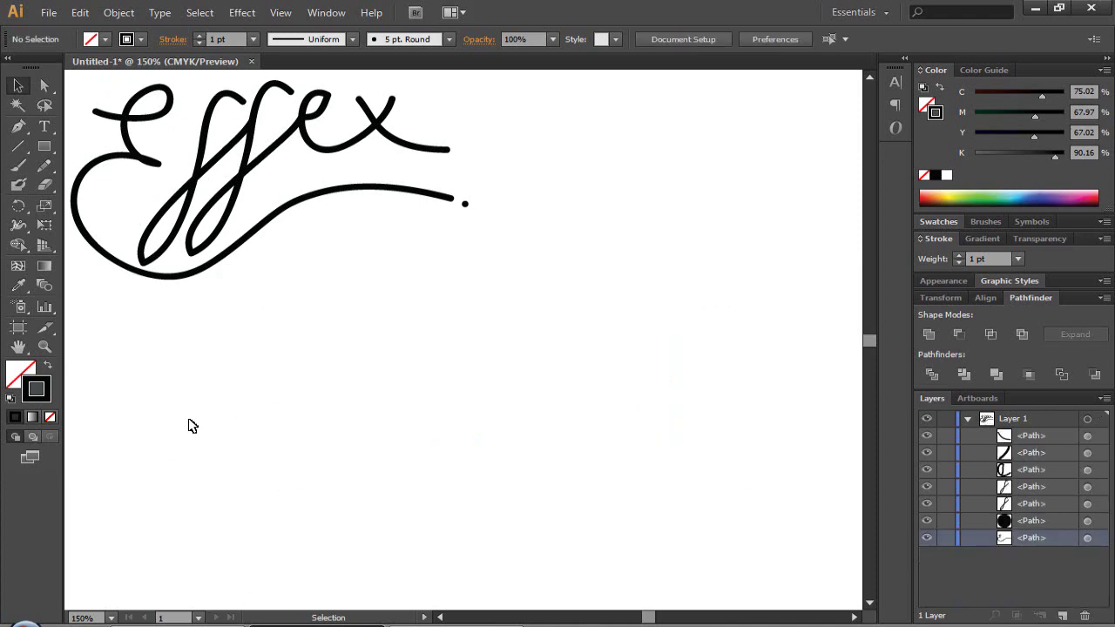
Step: Select the whole Effex lettering with its swash and dot and move it toward the middle of the canvas
left_click_drag(649, 98, 70, 330)
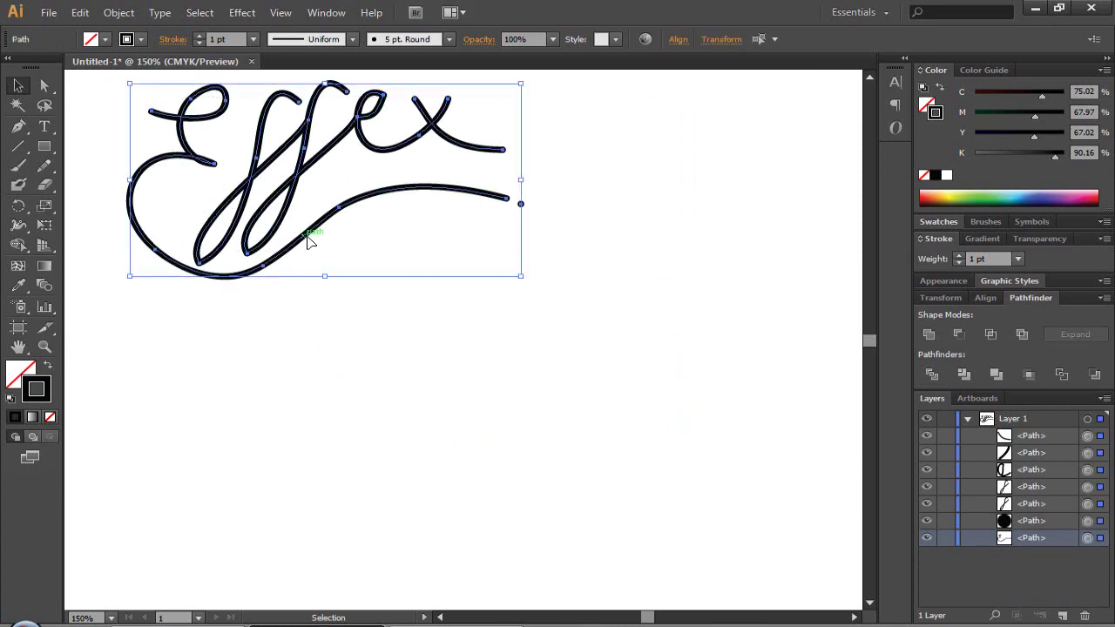
left_click_drag(311, 241, 405, 378)
left_click(717, 172)
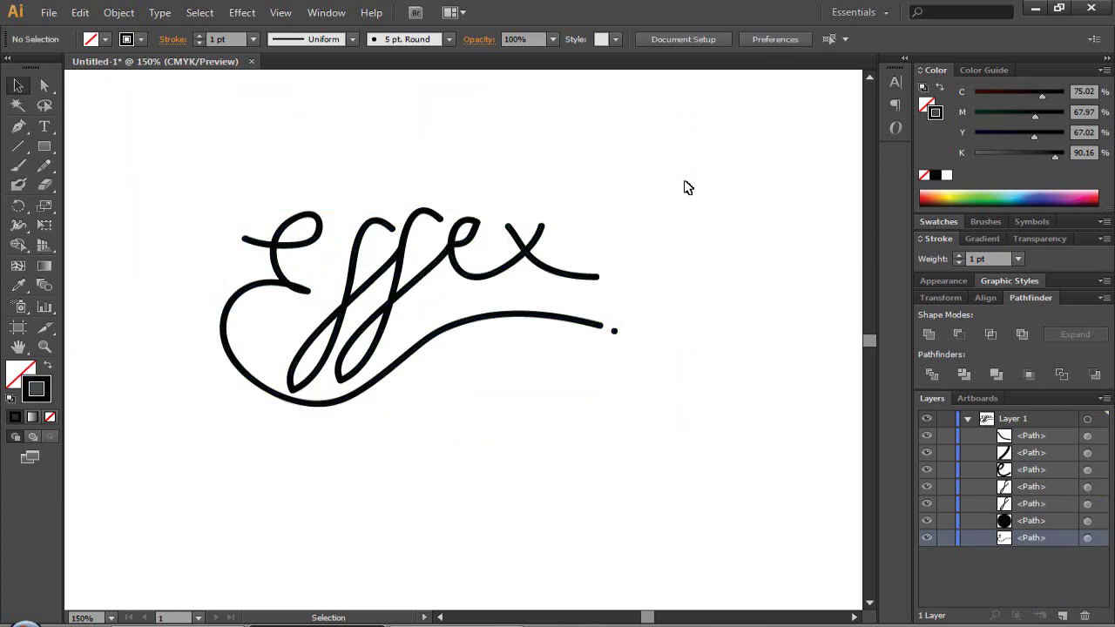
Step: Rotate the whole Effex lettering slightly counterclockwise so the word slopes upward, and deselect it
left_click_drag(681, 169, 99, 502)
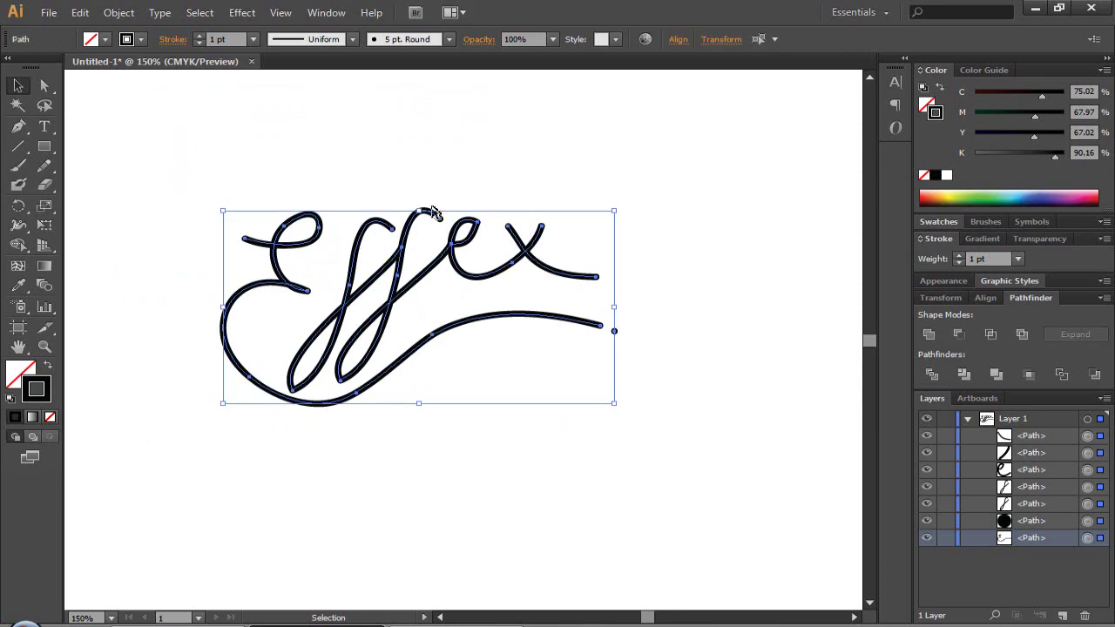
left_click_drag(621, 208, 596, 178)
left_click(642, 244)
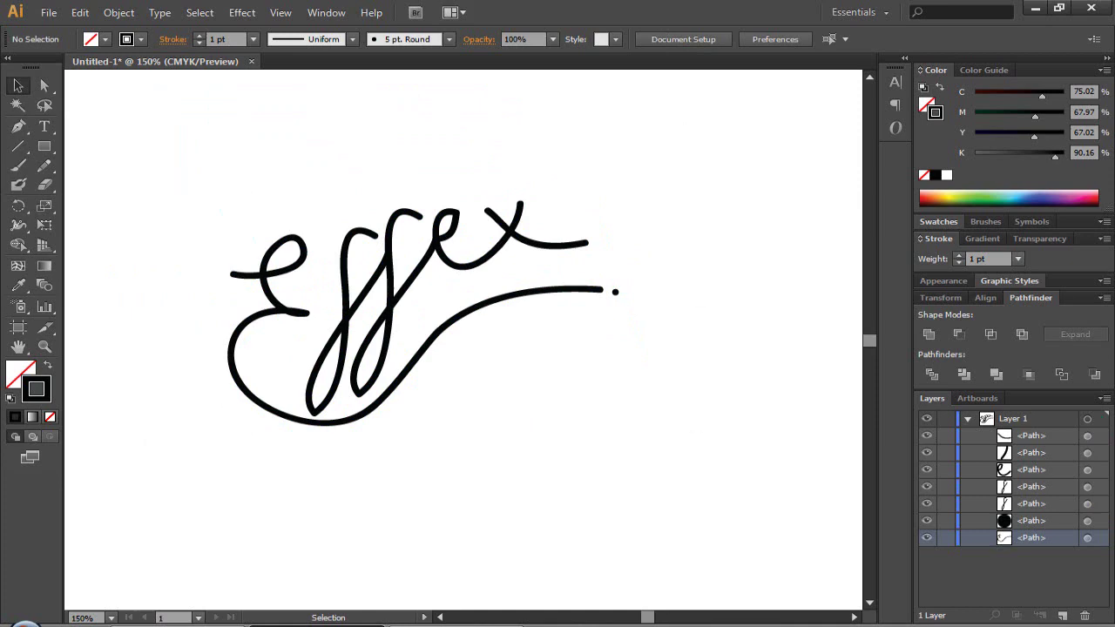
left_click(317, 626)
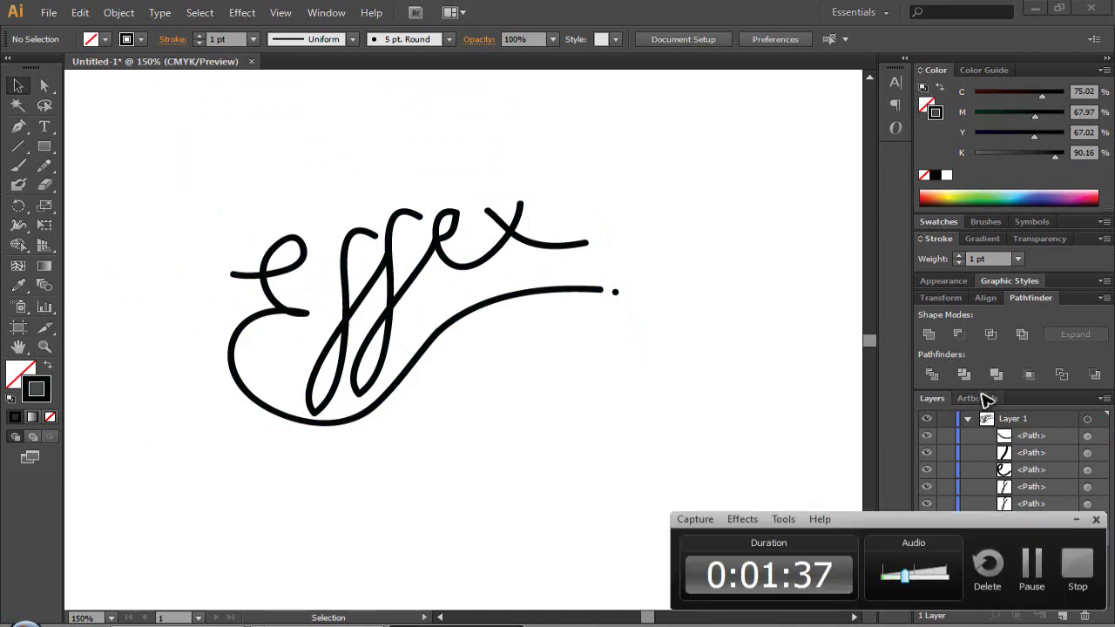